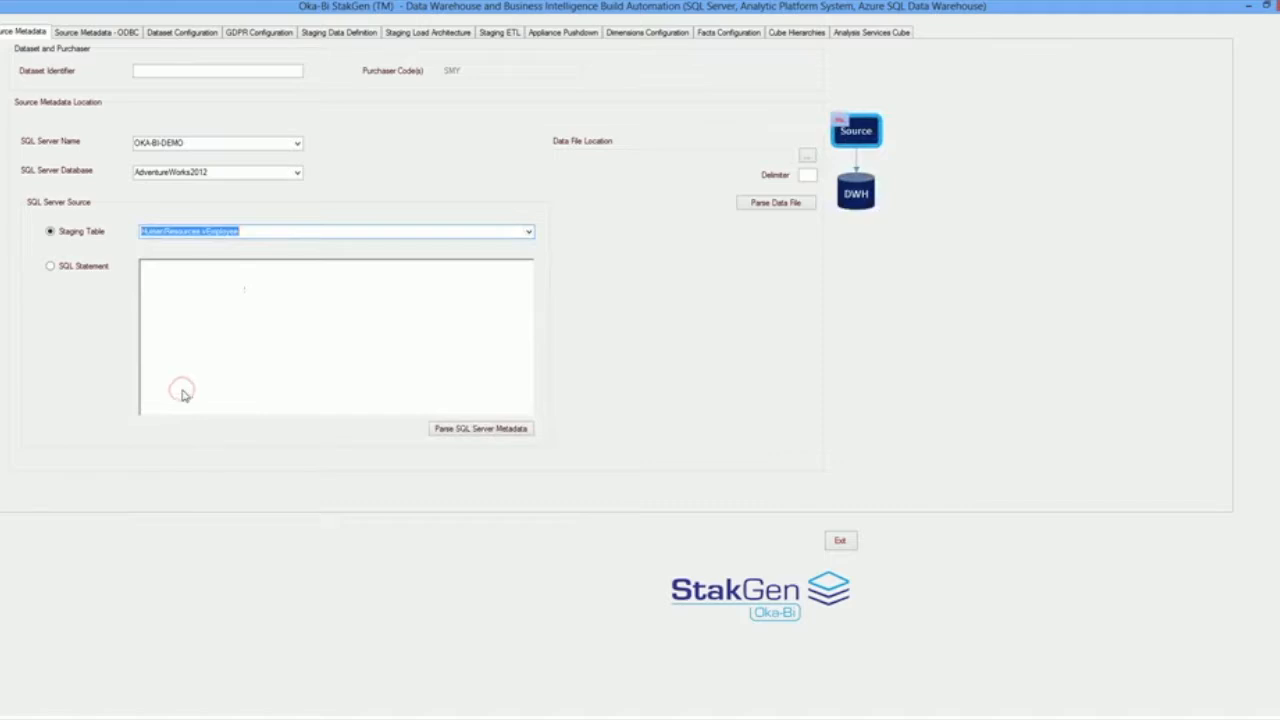
Parse the SQL Server metadata for the HumanResources.vEmployee staging table from AdventureWorks2012
{"action": "left_click", "coordinate": [445, 430]}
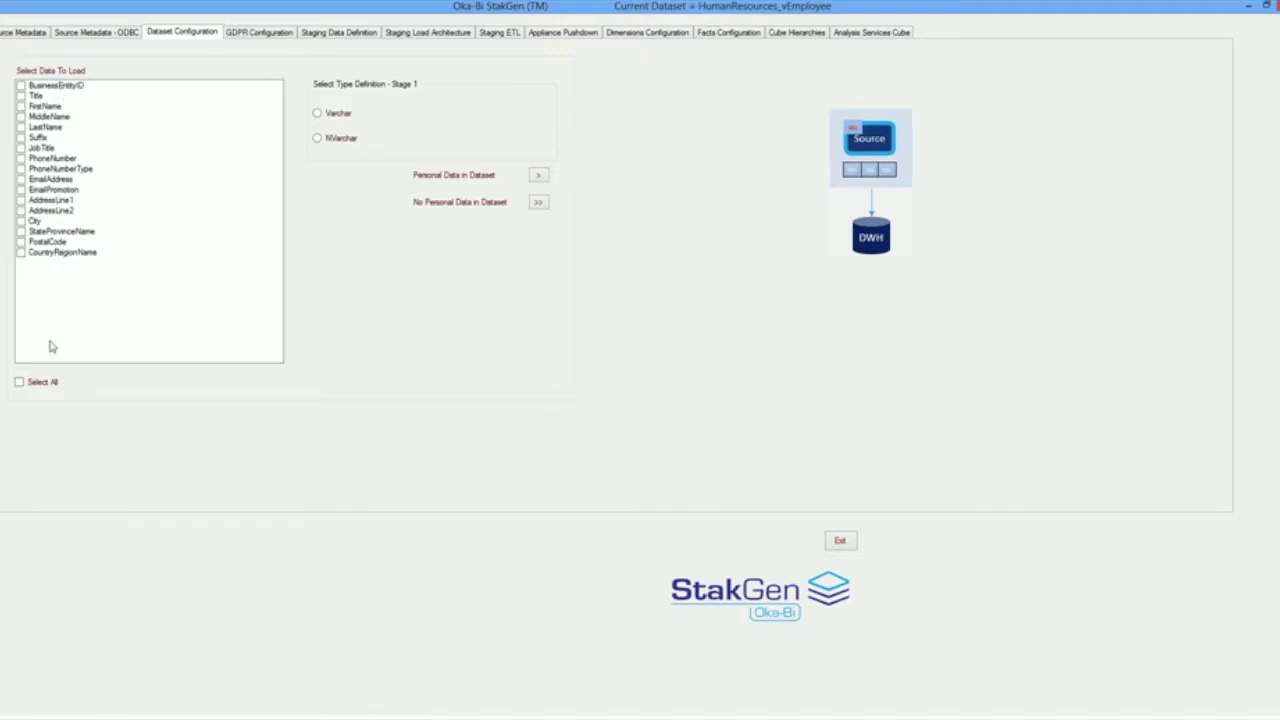
Select all columns to load with NVarchar type and continue as a dataset containing personal data
{"action": "left_click", "coordinate": [38, 386]}
{"action": "left_click", "coordinate": [340, 140]}
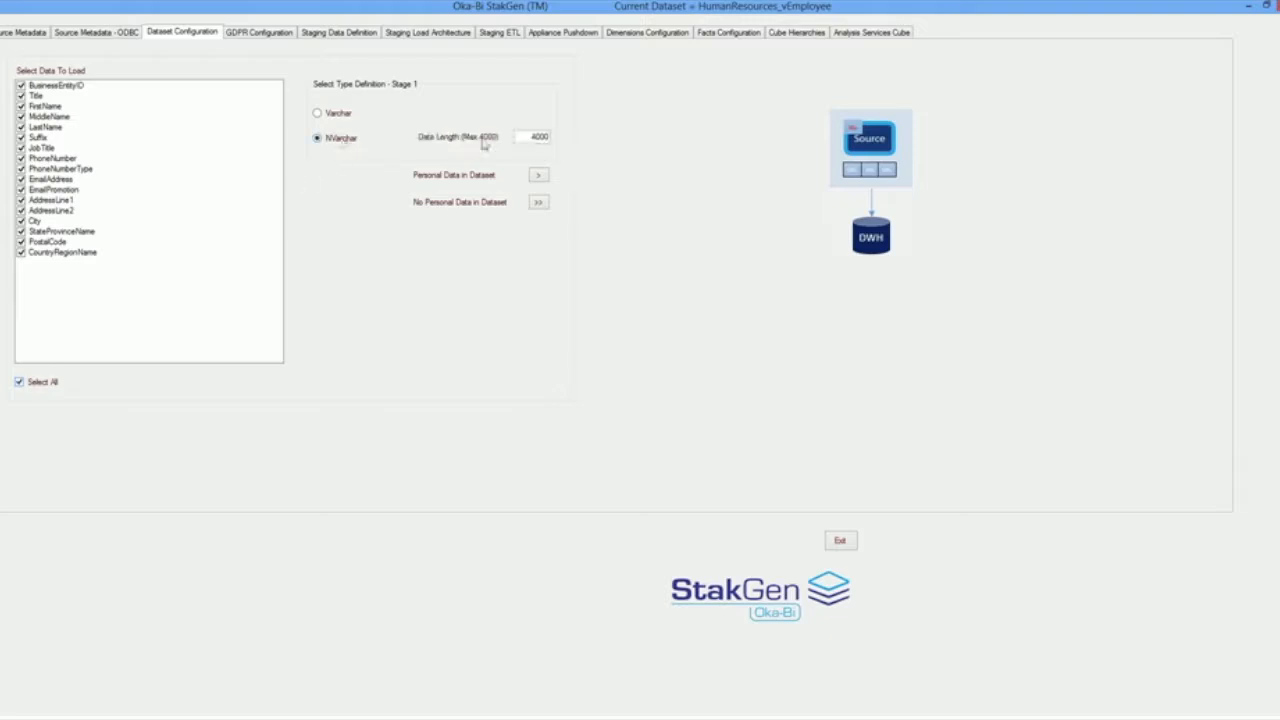
{"action": "left_click", "coordinate": [539, 177]}
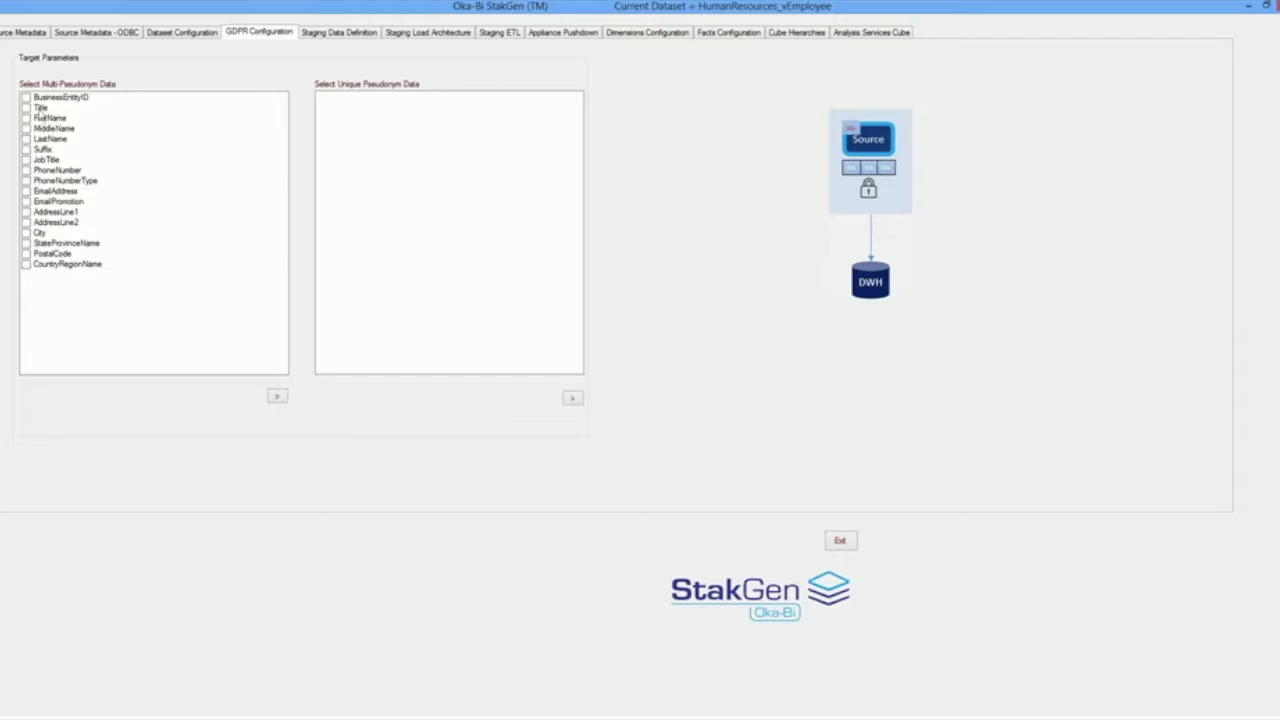
Mark Title, Suffix and PhoneNumberType as multi-pseudonym data and move on to unique pseudonym selection
{"action": "left_click", "coordinate": [37, 109]}
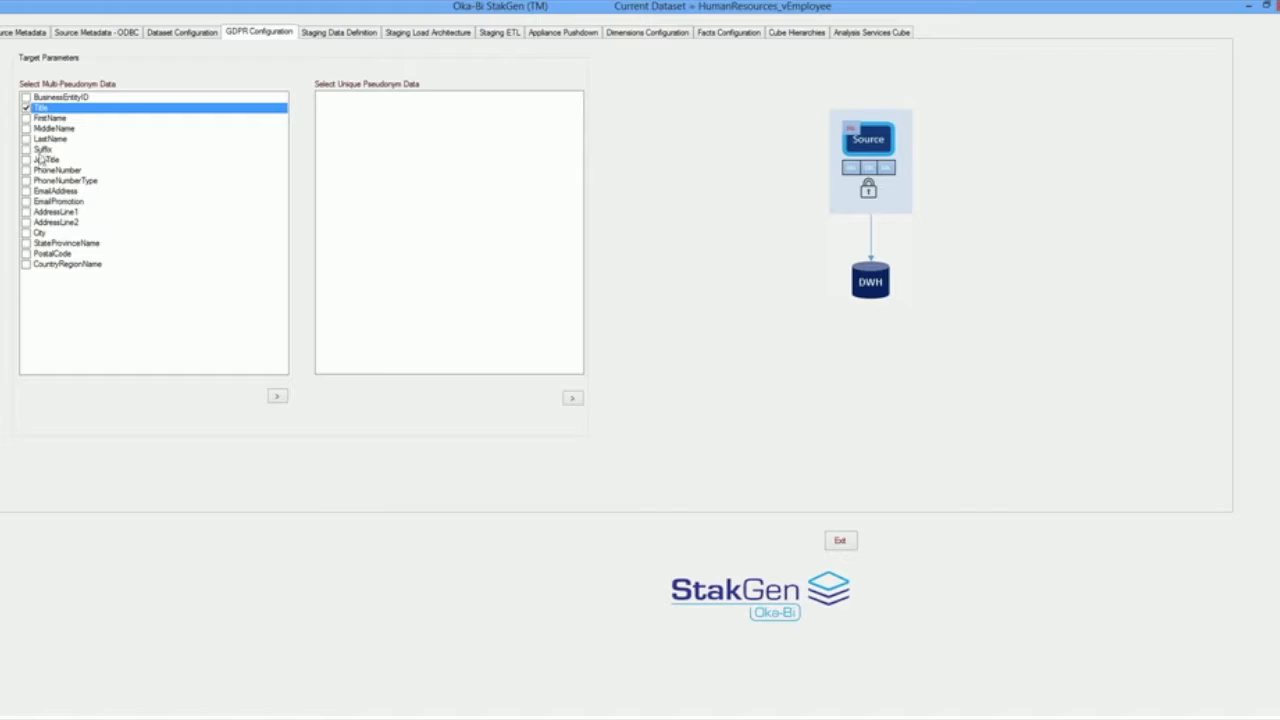
{"action": "left_click", "coordinate": [38, 150]}
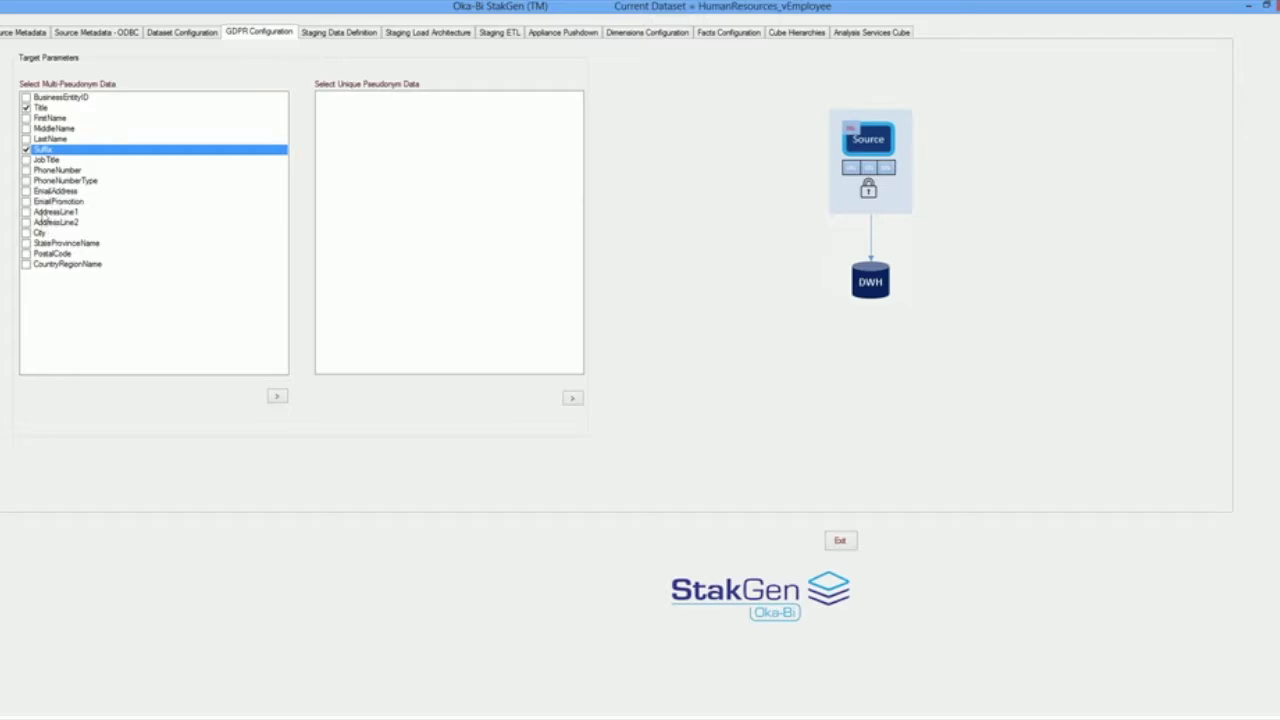
{"action": "left_click", "coordinate": [52, 182]}
{"action": "left_click", "coordinate": [52, 182]}
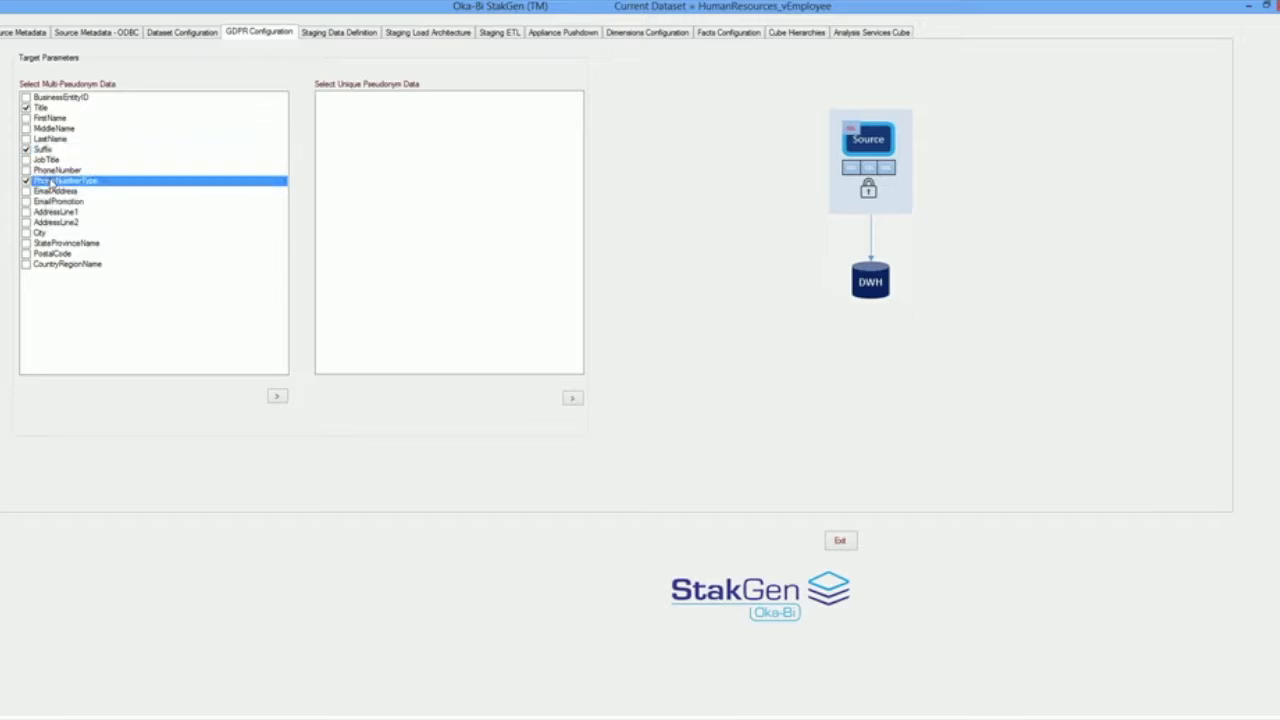
{"action": "left_click", "coordinate": [278, 395]}
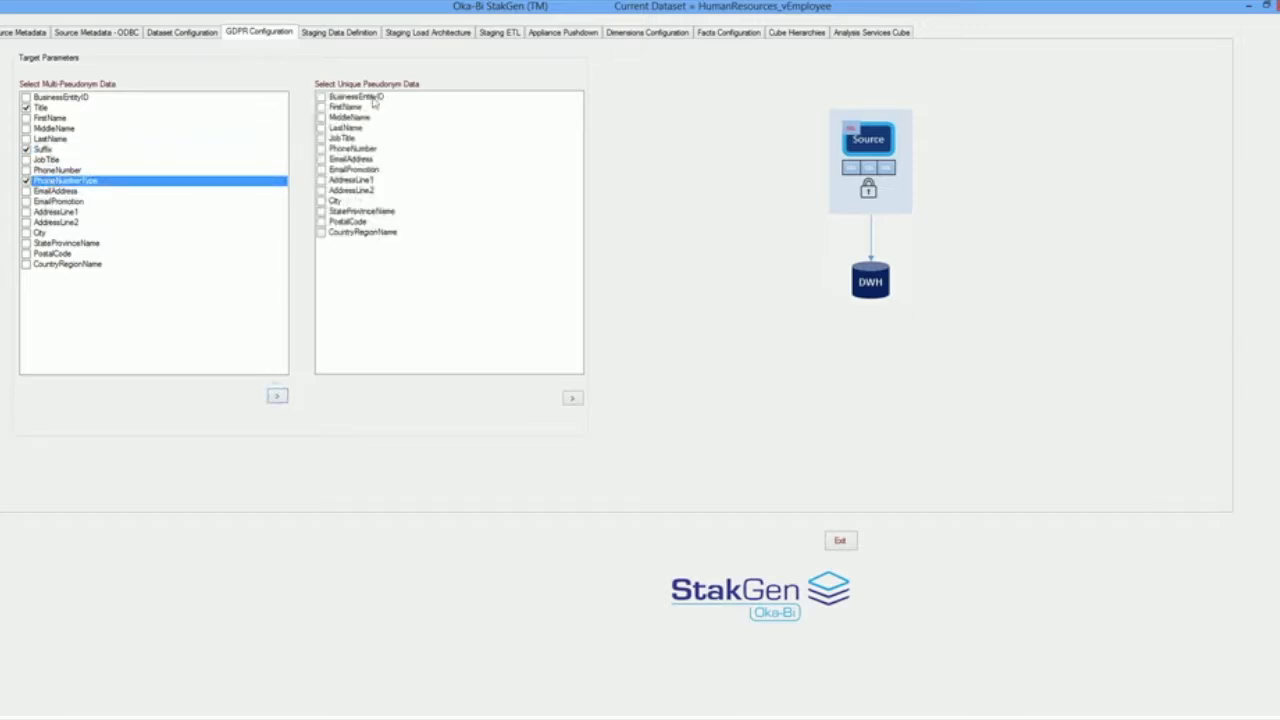
Mark FirstName, MiddleName, LastName, JobTitle, PhoneNumber, EmailAddress, AddressLine1, AddressLine2, City and PostalCode as unique pseudonym data and continue
{"action": "left_click", "coordinate": [339, 107]}
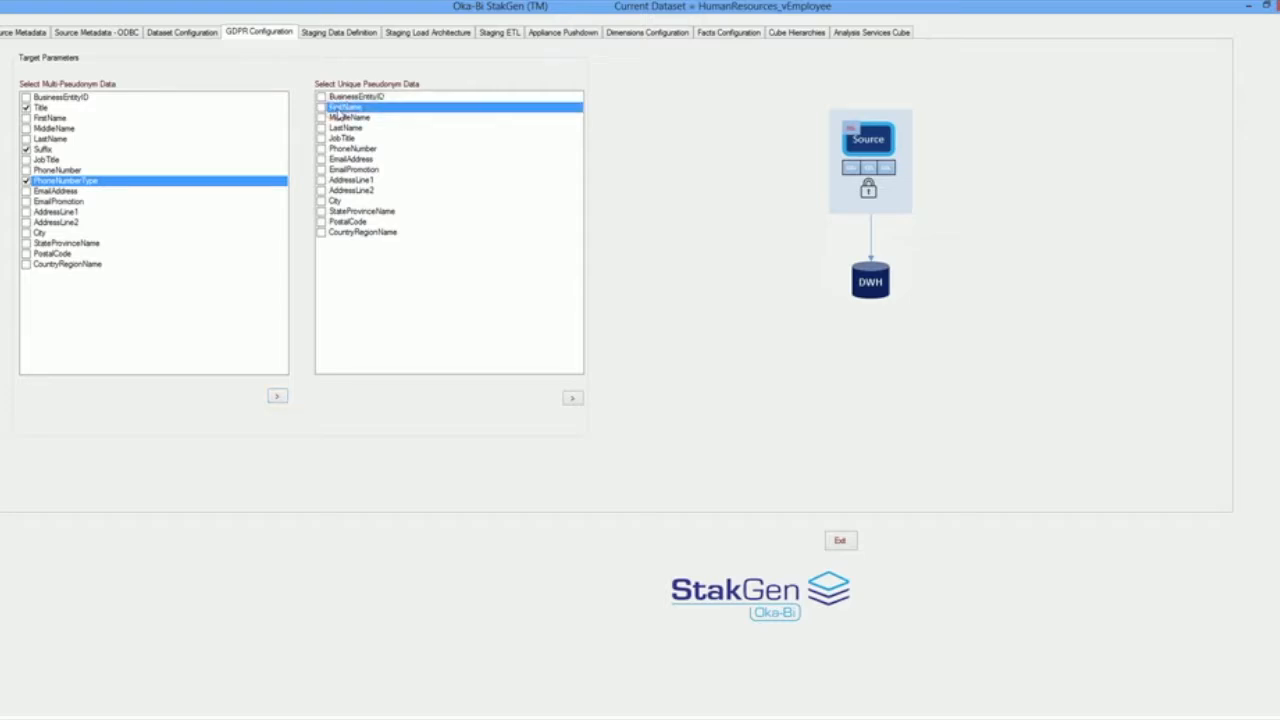
{"action": "left_click", "coordinate": [339, 108]}
{"action": "key", "text": "Down"}
{"action": "key", "text": "space"}
{"action": "key", "text": "Down"}
{"action": "key", "text": "space"}
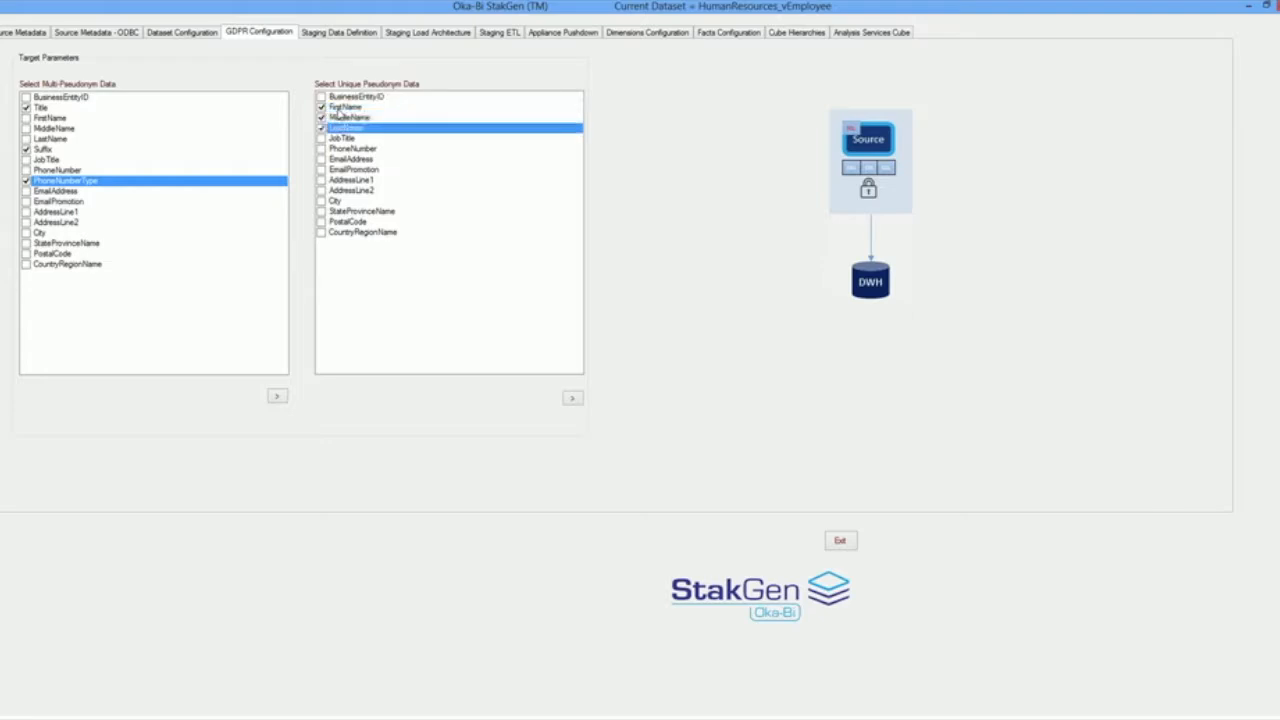
{"action": "key", "text": "Down"}
{"action": "key", "text": "space"}
{"action": "key", "text": "Down"}
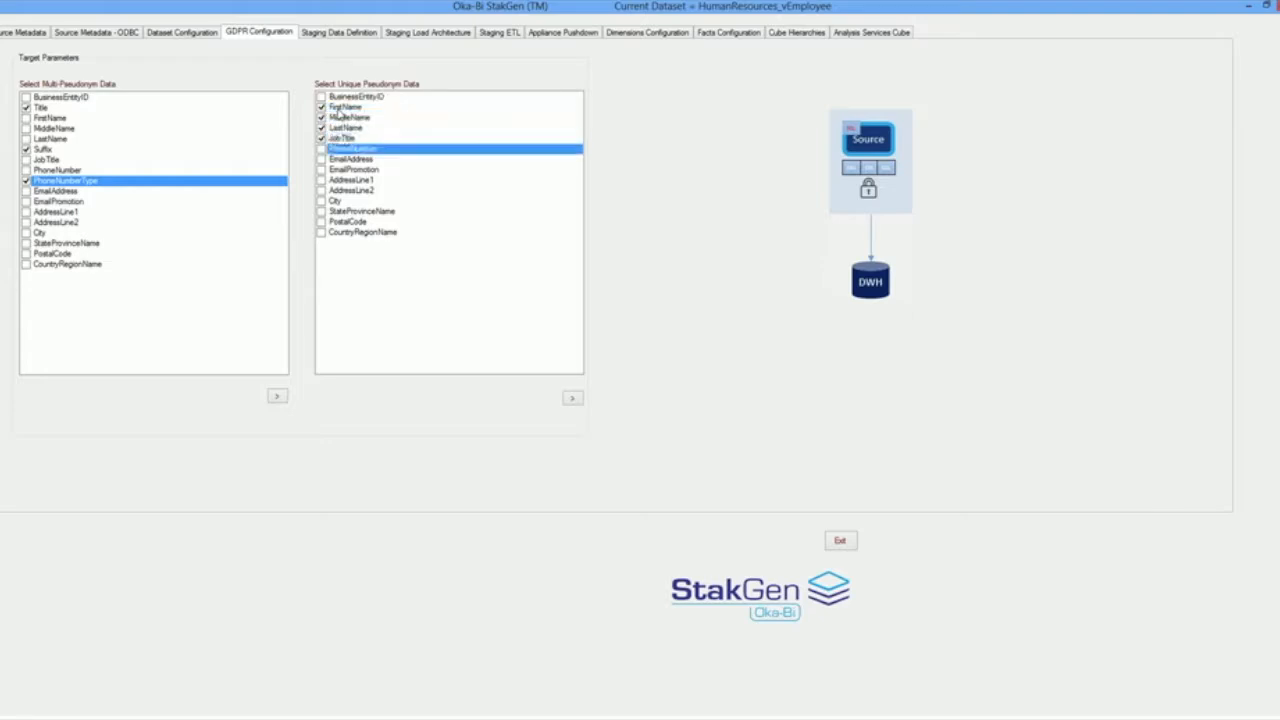
{"action": "key", "text": "Down"}
{"action": "key", "text": "space"}
{"action": "key", "text": "Down"}
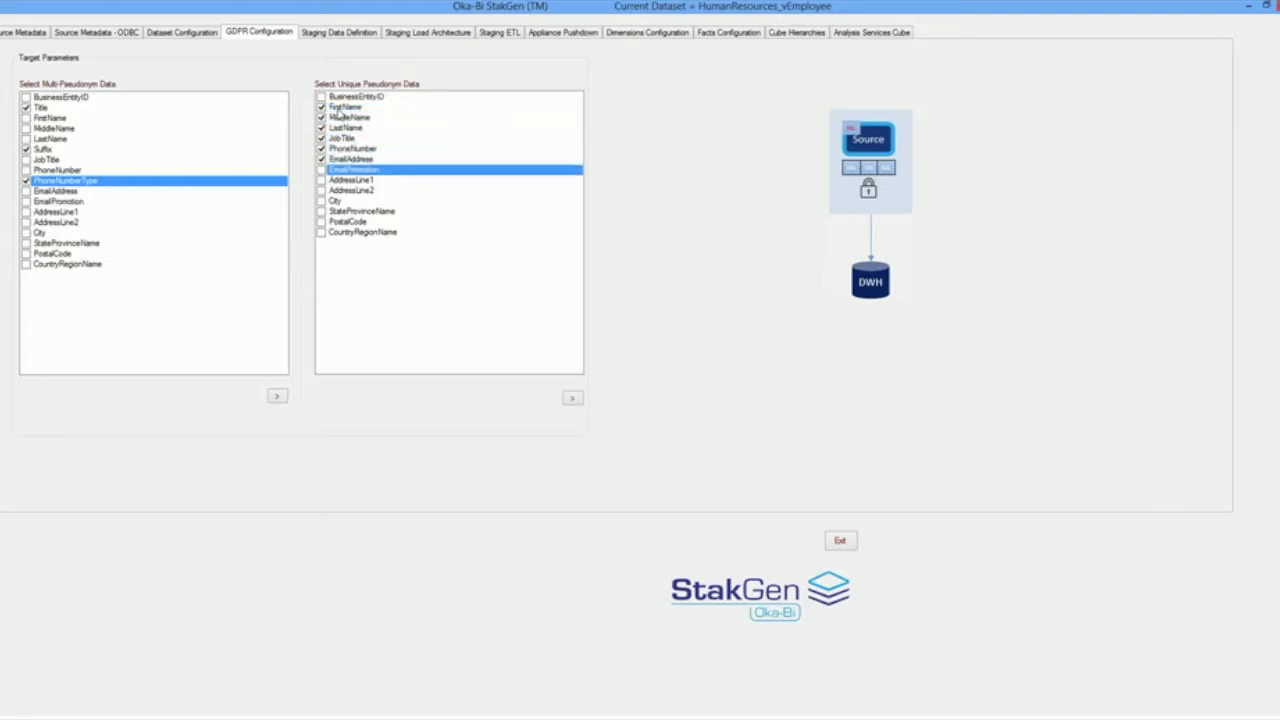
{"action": "key", "text": "Down"}
{"action": "key", "text": "Down"}
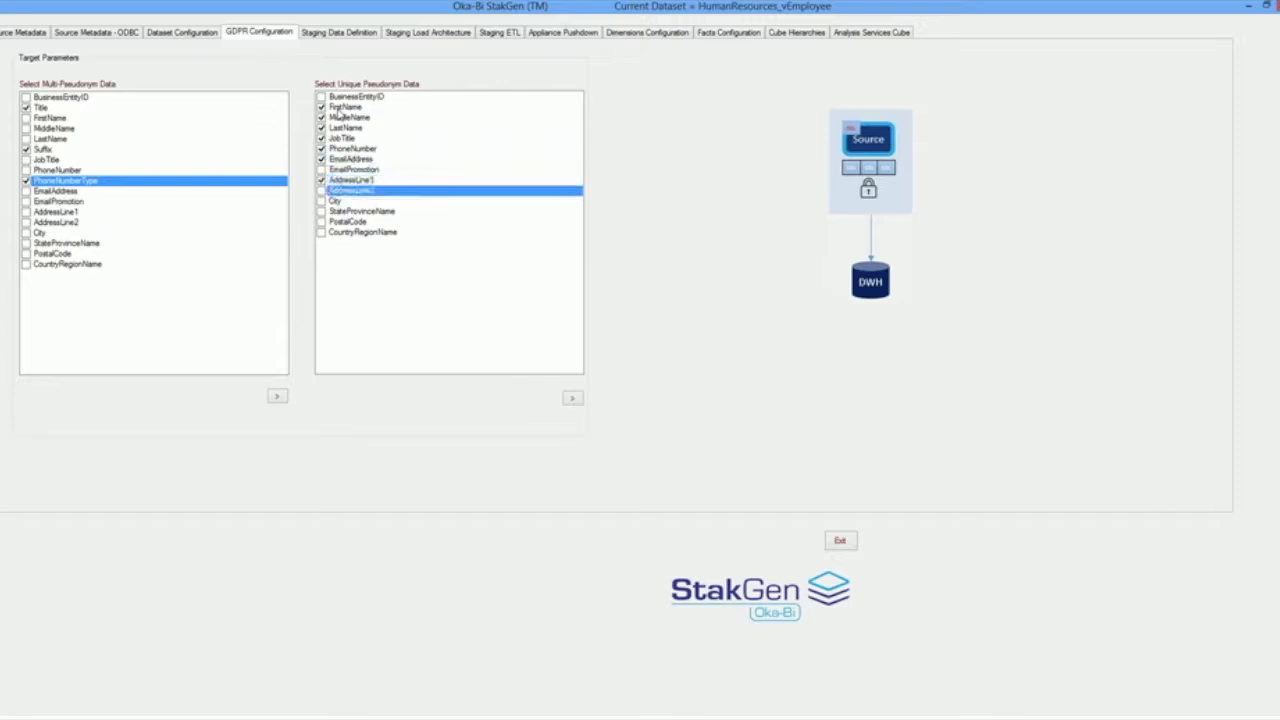
{"action": "key", "text": "space"}
{"action": "key", "text": "Down"}
{"action": "key", "text": "space"}
{"action": "key", "text": "Down"}
{"action": "key", "text": "Down"}
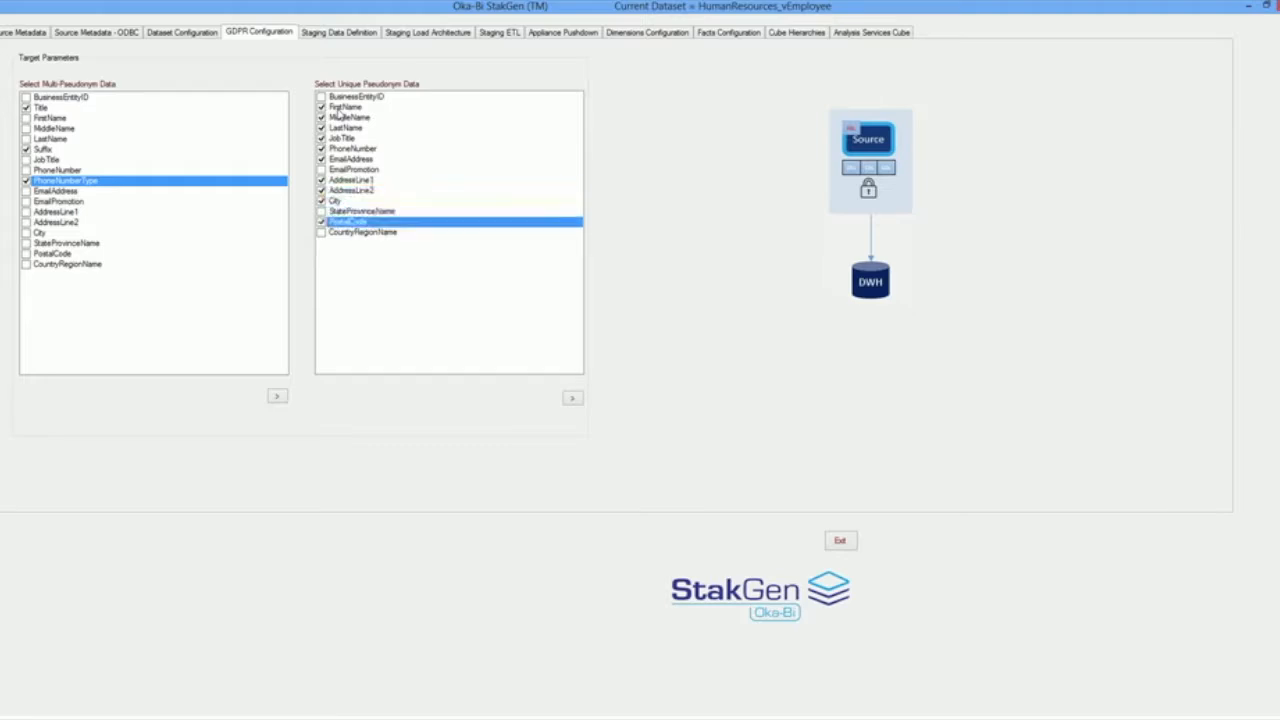
{"action": "left_click", "coordinate": [572, 399]}
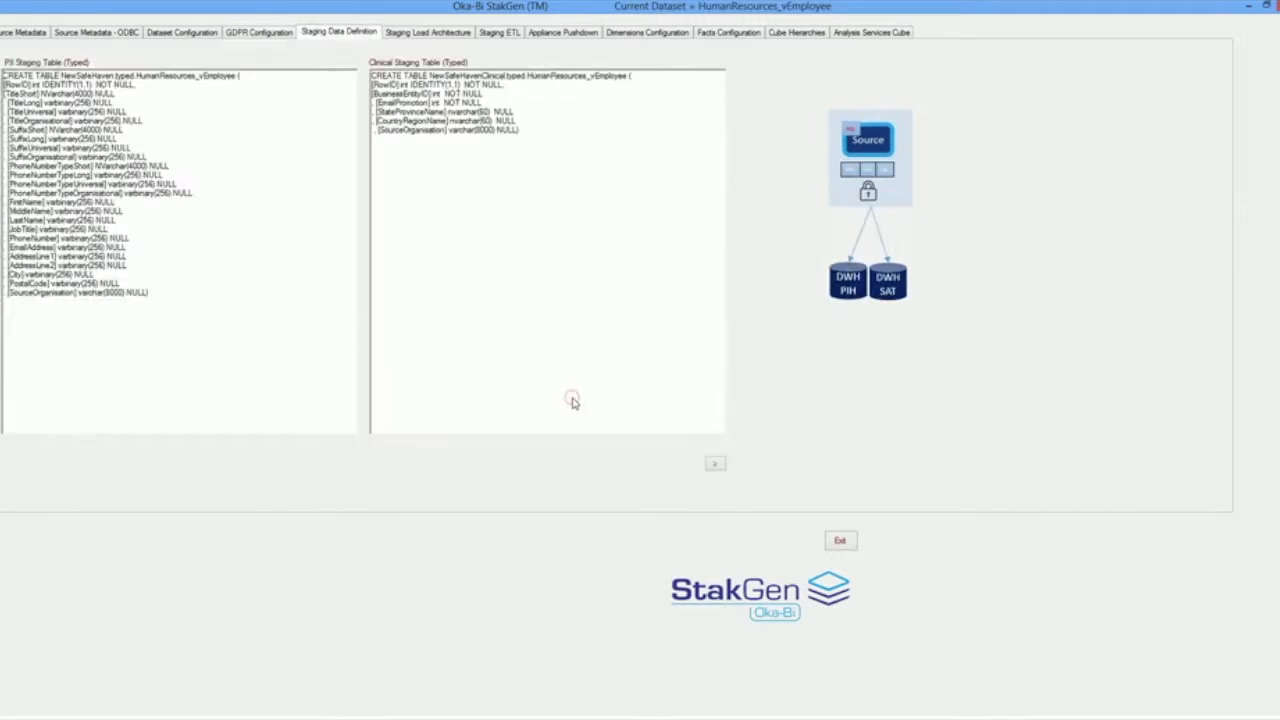
Accept the generated staging table definitions and enable the Generate System Audit Framework option
{"action": "left_click", "coordinate": [716, 465]}
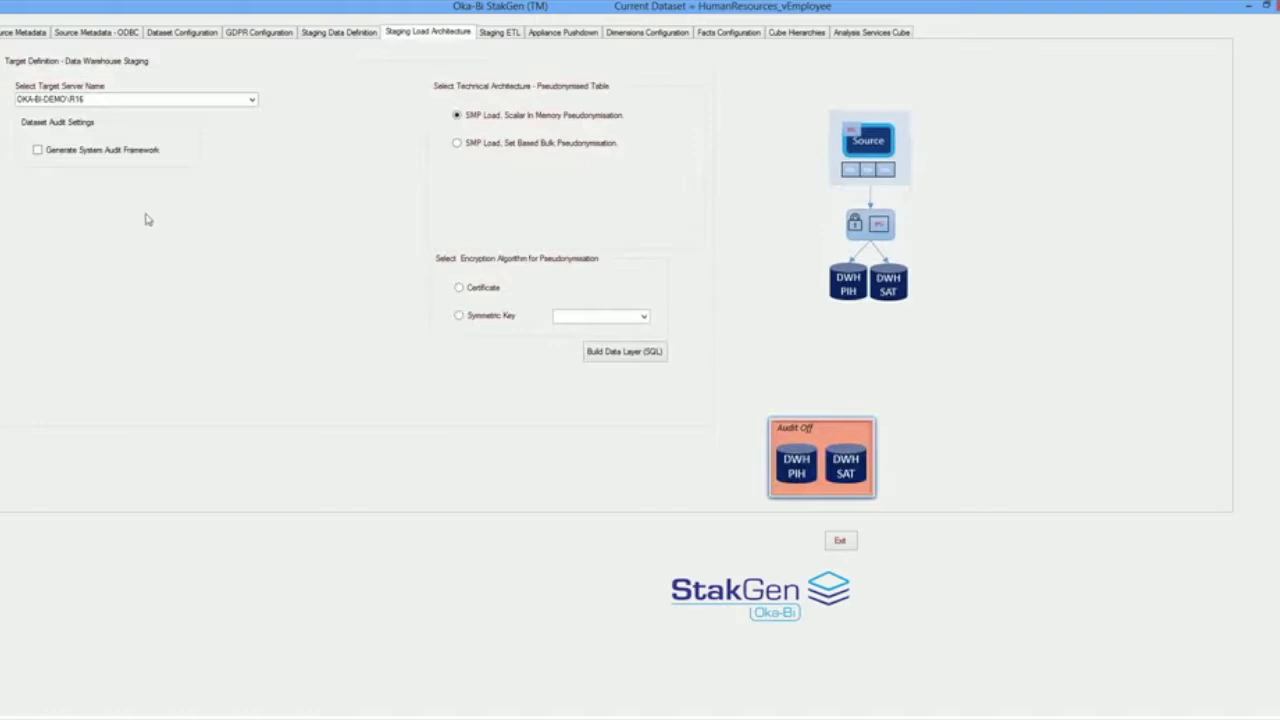
{"action": "left_click", "coordinate": [38, 150]}
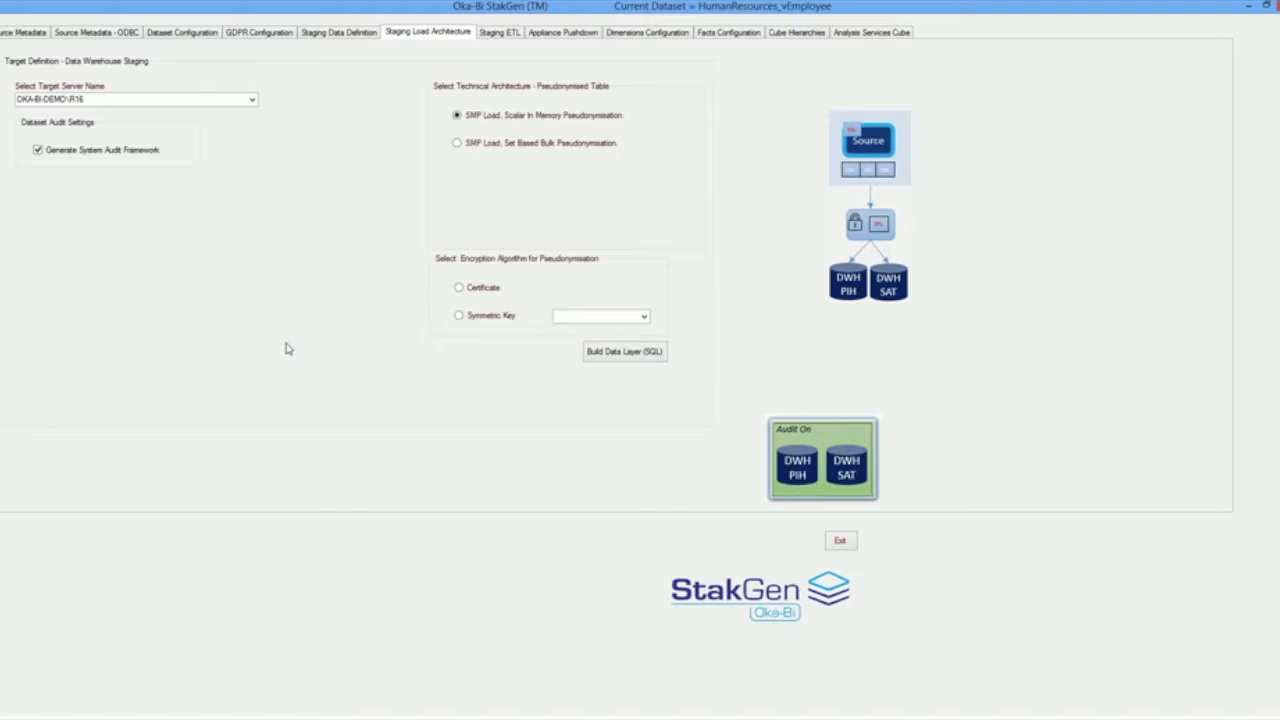
Choose Set Based Bulk Pseudonymisation and a Symmetric Key encryption algorithm of AES_256
{"action": "left_click", "coordinate": [548, 143]}
{"action": "left_click", "coordinate": [485, 320]}
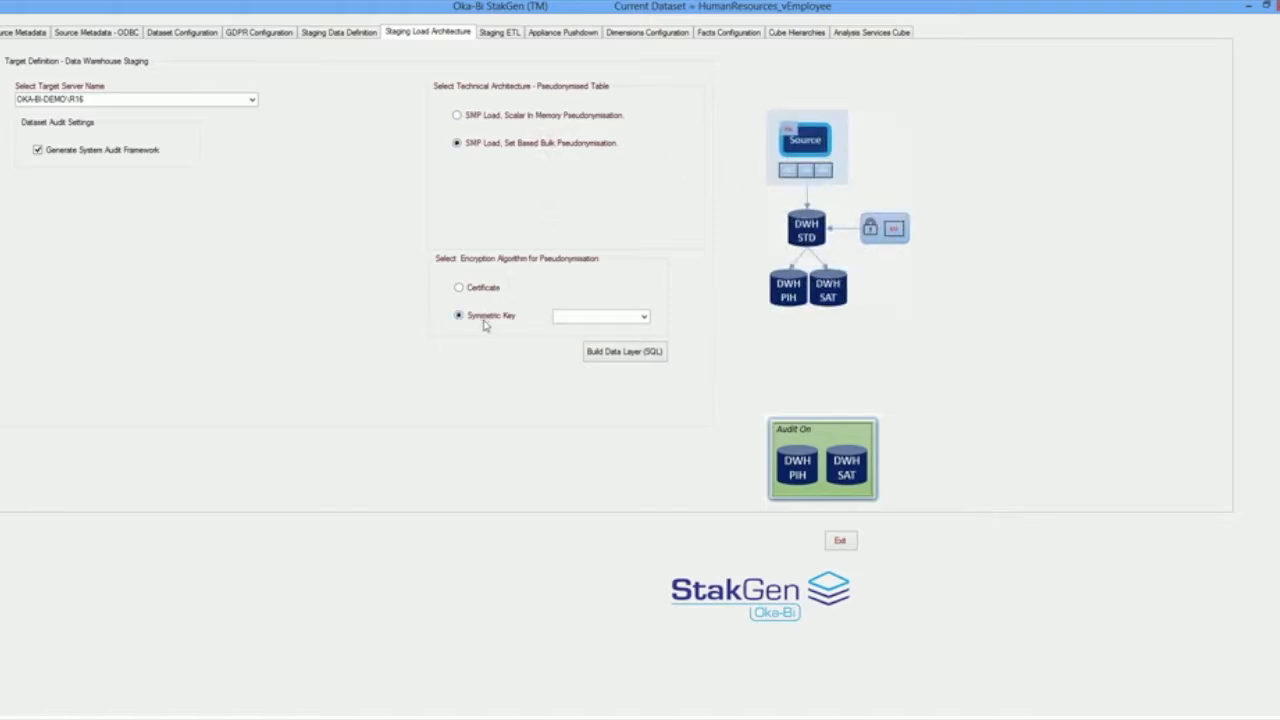
{"action": "left_click", "coordinate": [645, 318]}
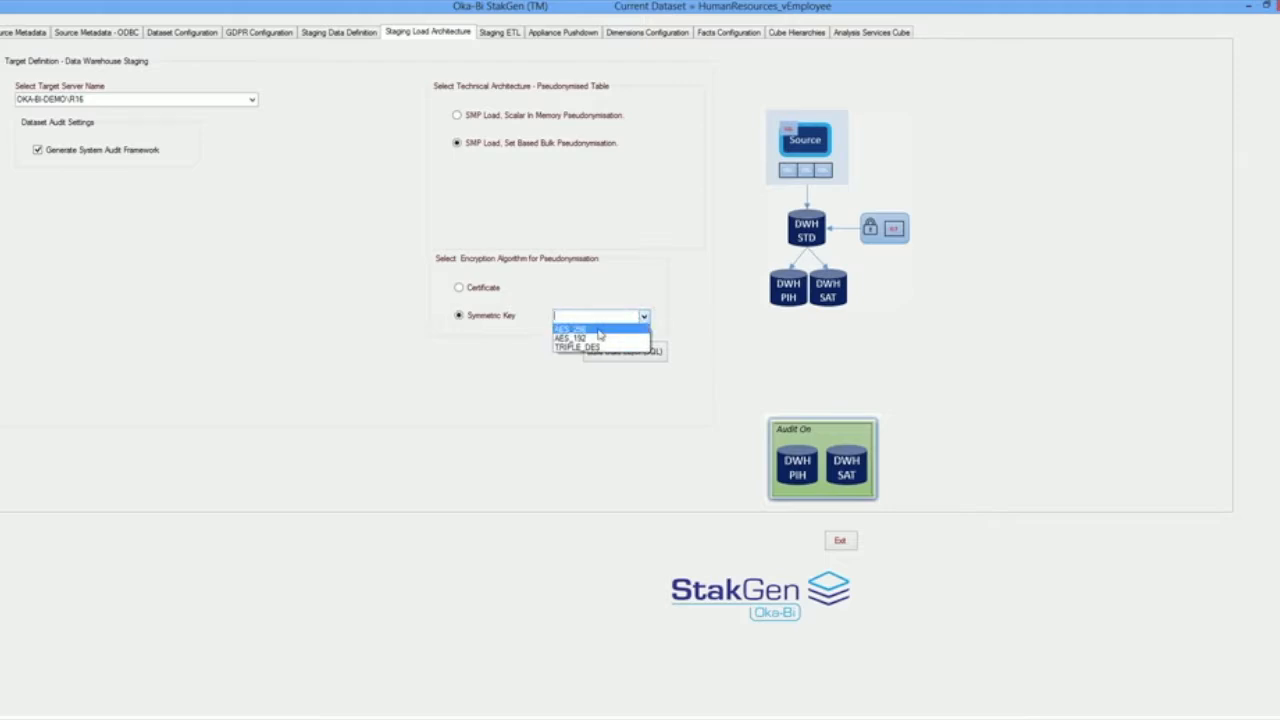
{"action": "left_click", "coordinate": [598, 330]}
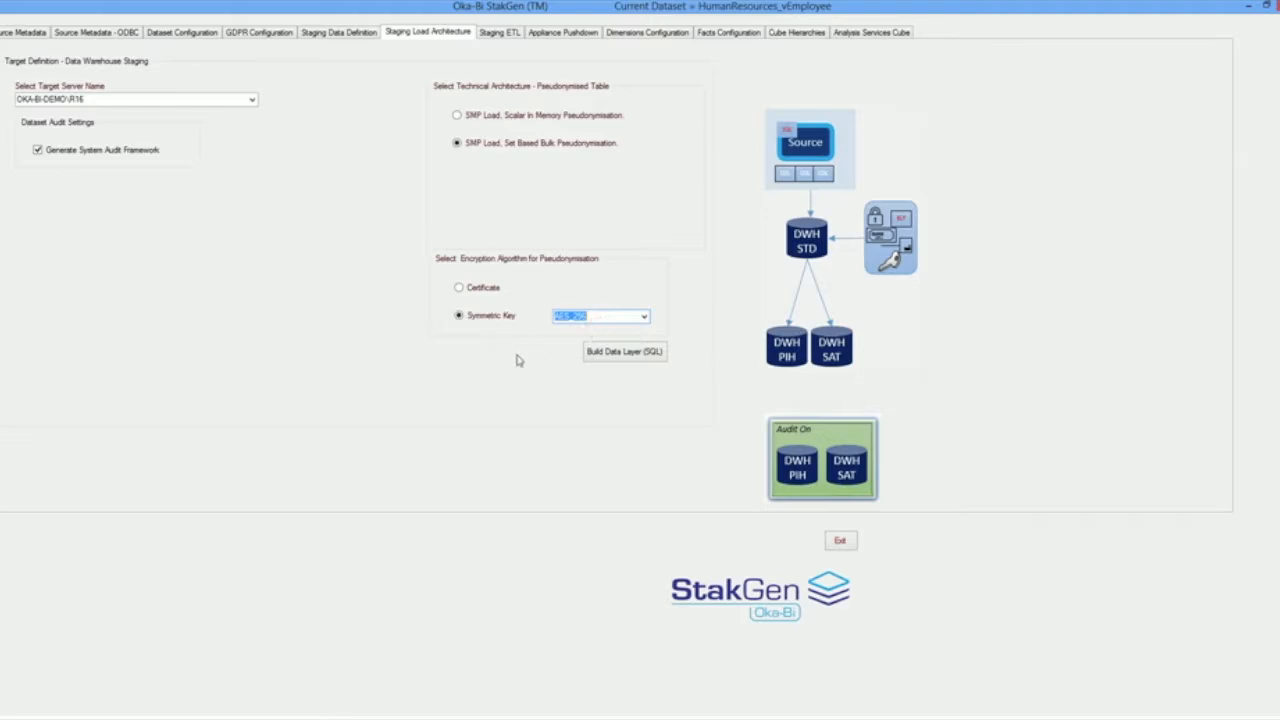
Build the SQL data layer and acknowledge the DDL creation
{"action": "left_click", "coordinate": [627, 355]}
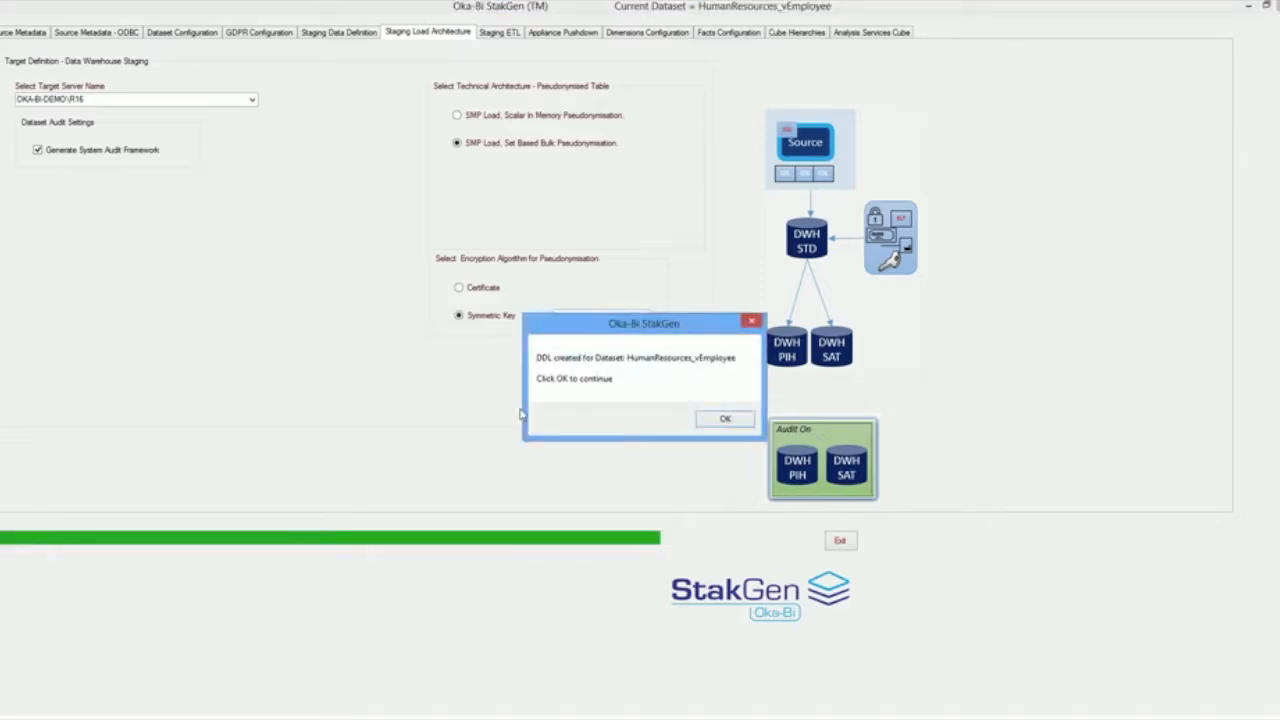
{"action": "left_click", "coordinate": [720, 420]}
Build the SSIS package for the staging ETL with Truncate Then Load and acknowledge its creation
{"action": "left_click", "coordinate": [58, 175]}
{"action": "left_click", "coordinate": [220, 265]}
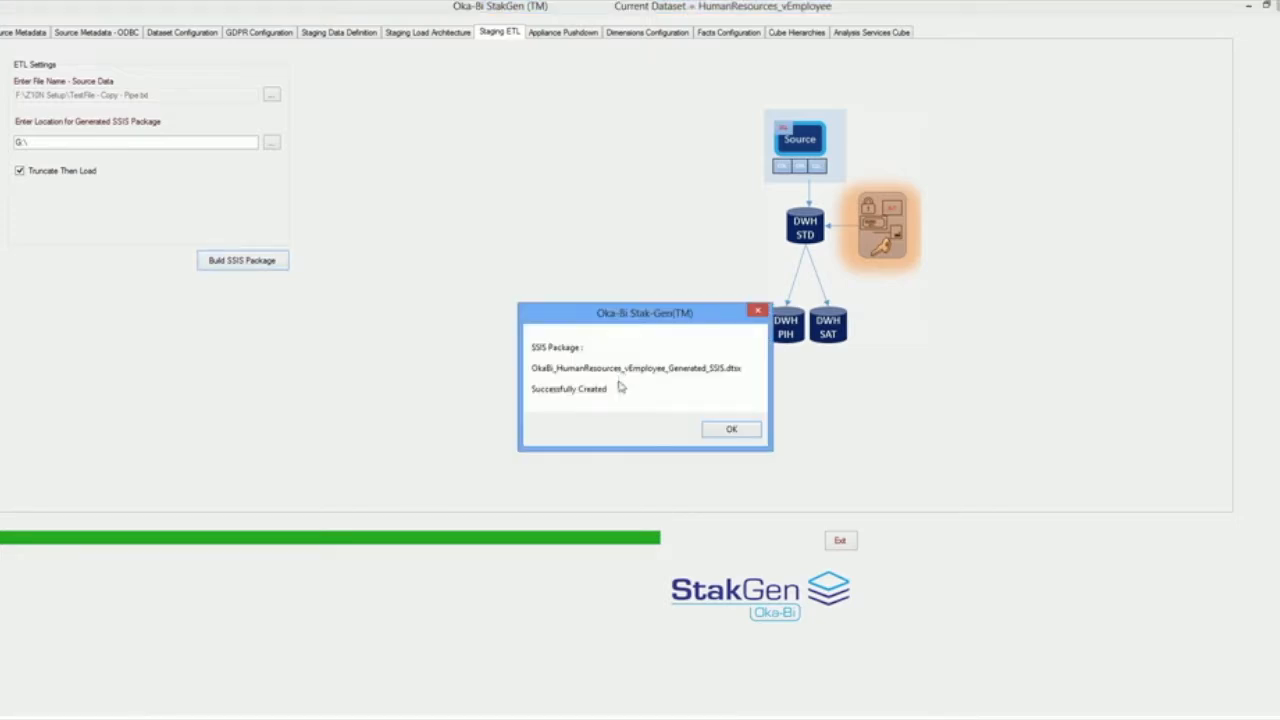
{"action": "left_click", "coordinate": [712, 431]}
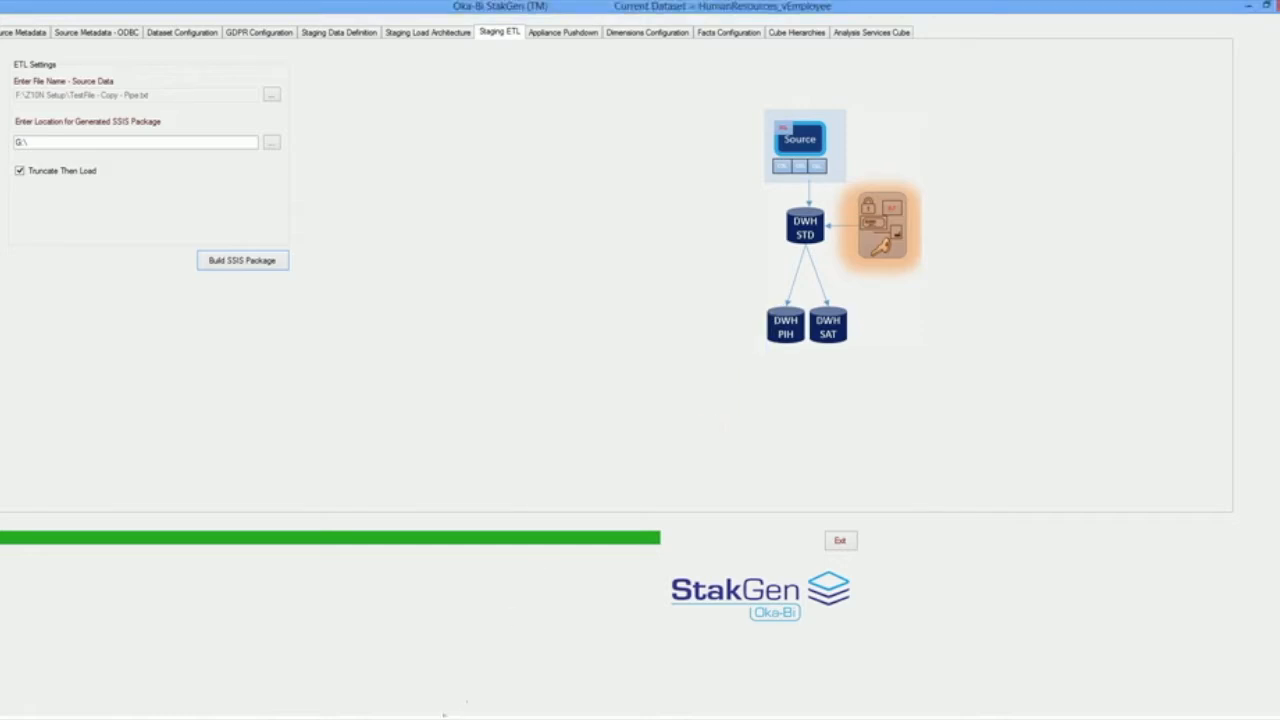
Switch to Visual Studio and open the recent StakGen_SSIS.sln solution
{"action": "mouse_move", "coordinate": [443, 715]}
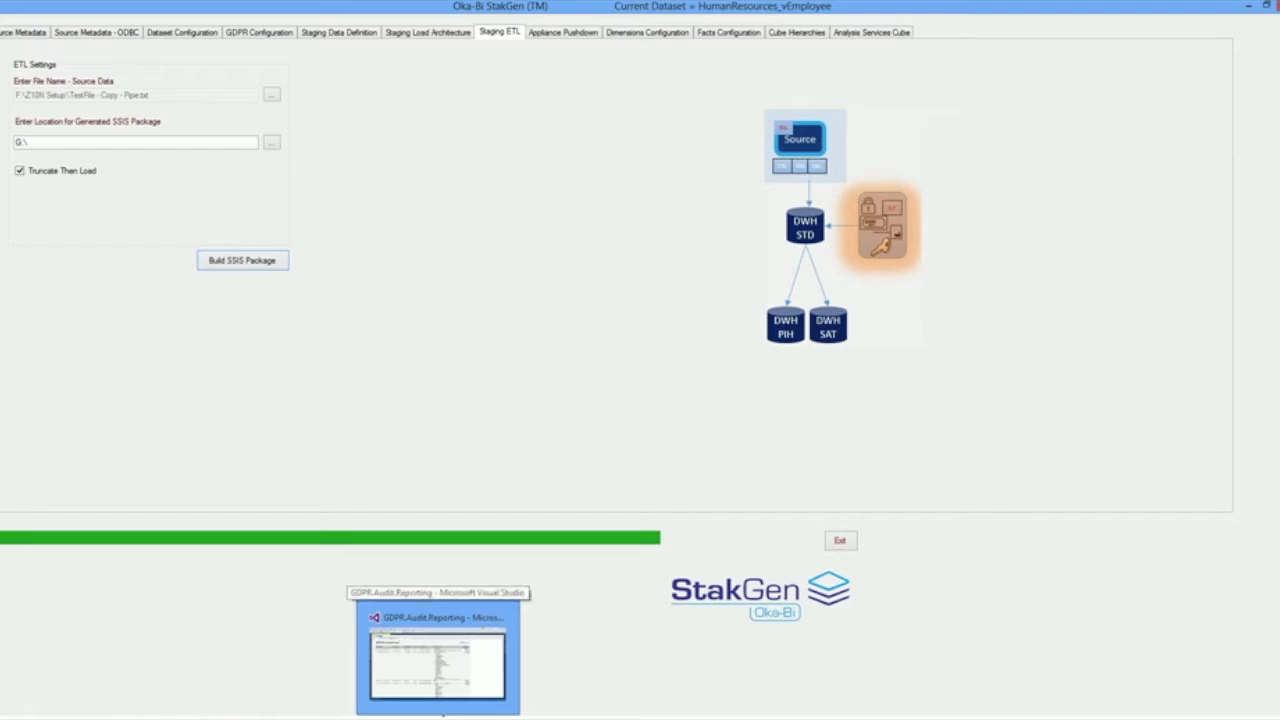
{"action": "right_click", "coordinate": [443, 715]}
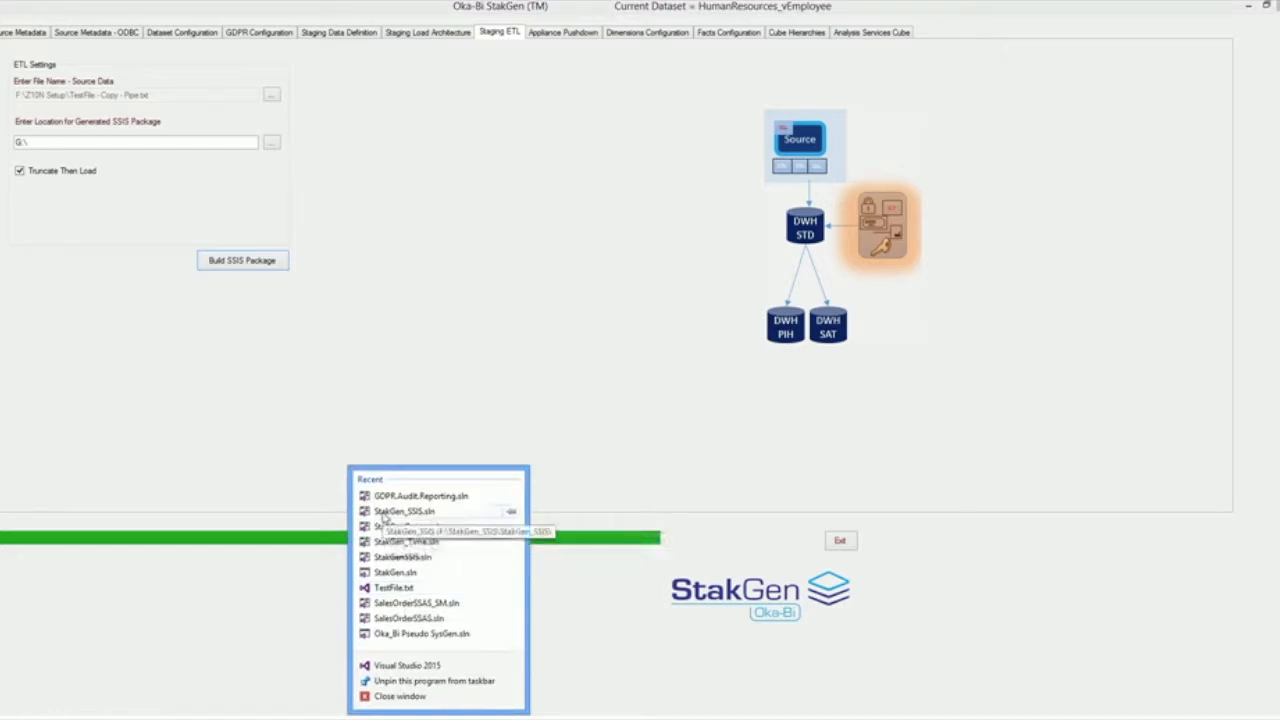
{"action": "left_click", "coordinate": [384, 513]}
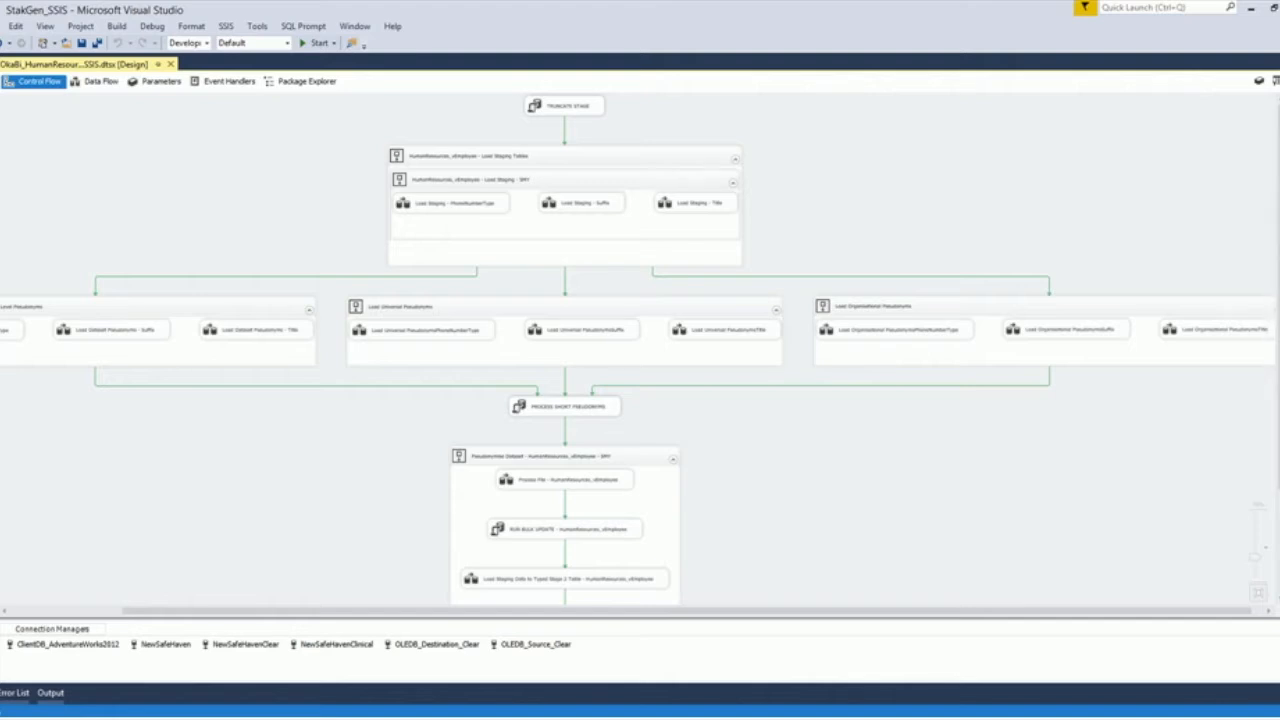
Execute the generated OkaBi_HumanResources_vEmployee_Generated_SSIS.dtsx package from Solution Explorer
{"action": "left_click", "coordinate": [1279, 110]}
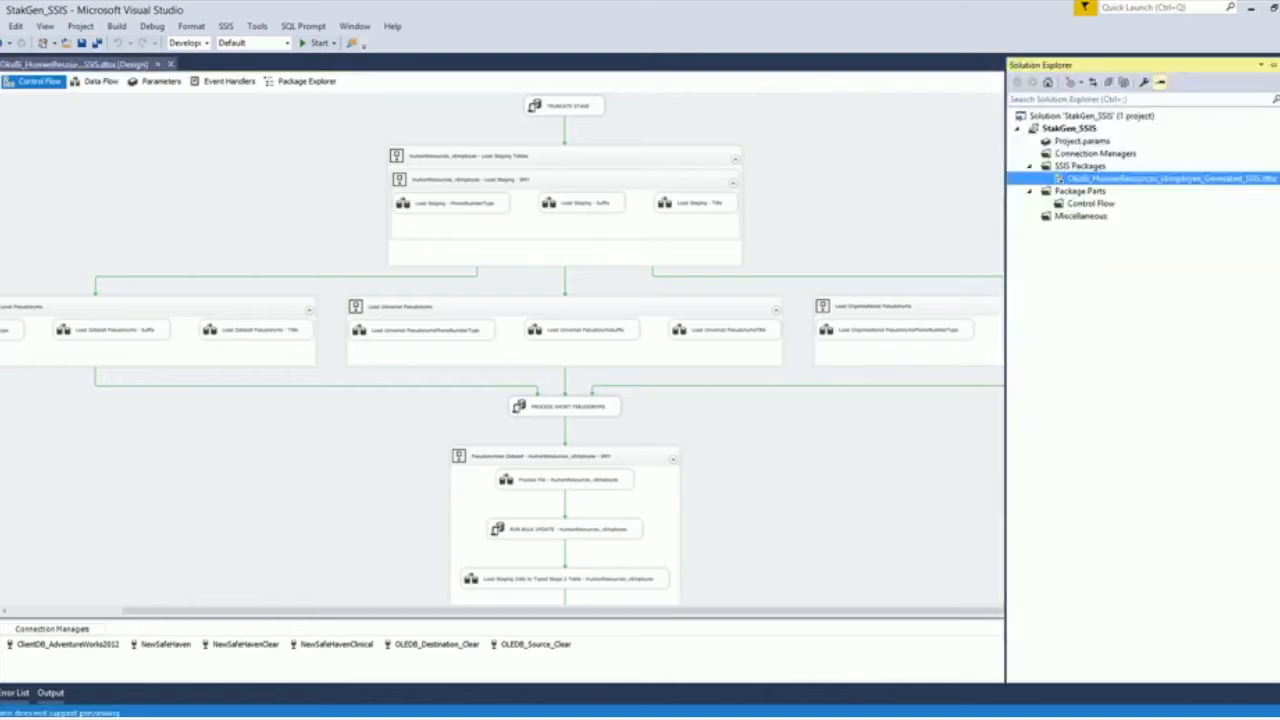
{"action": "right_click", "coordinate": [1150, 188]}
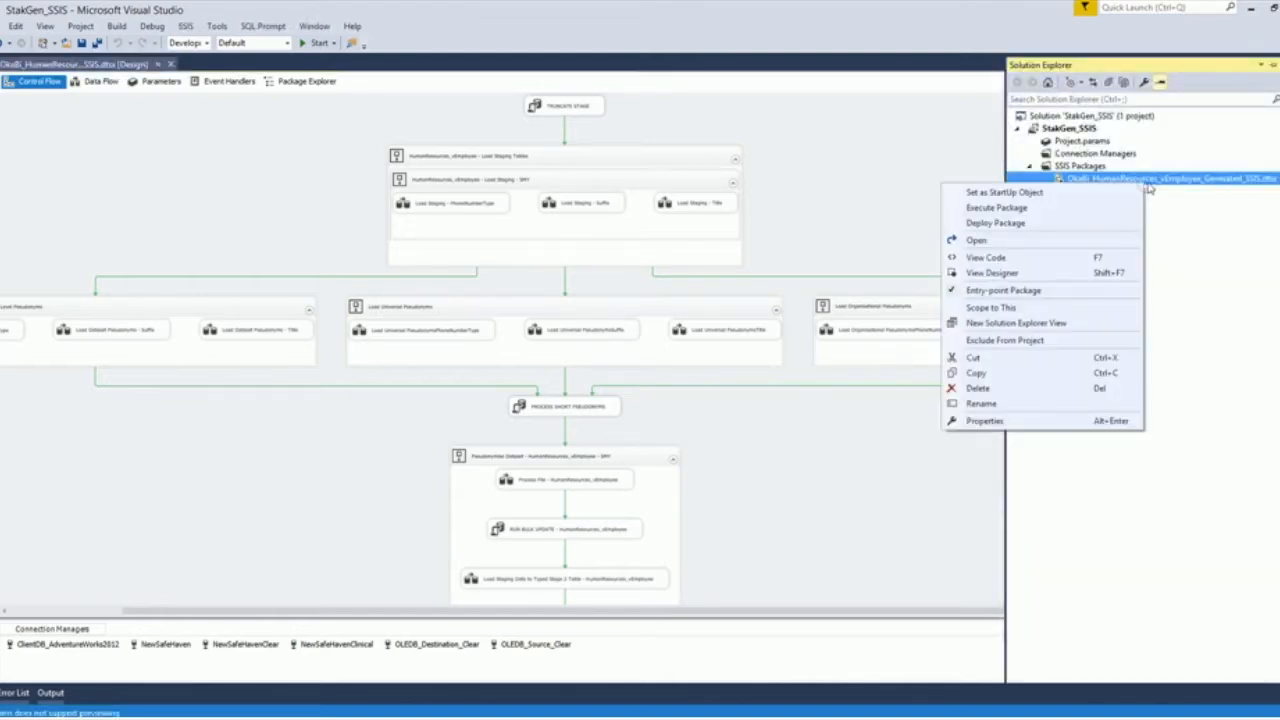
{"action": "left_click", "coordinate": [1057, 211]}
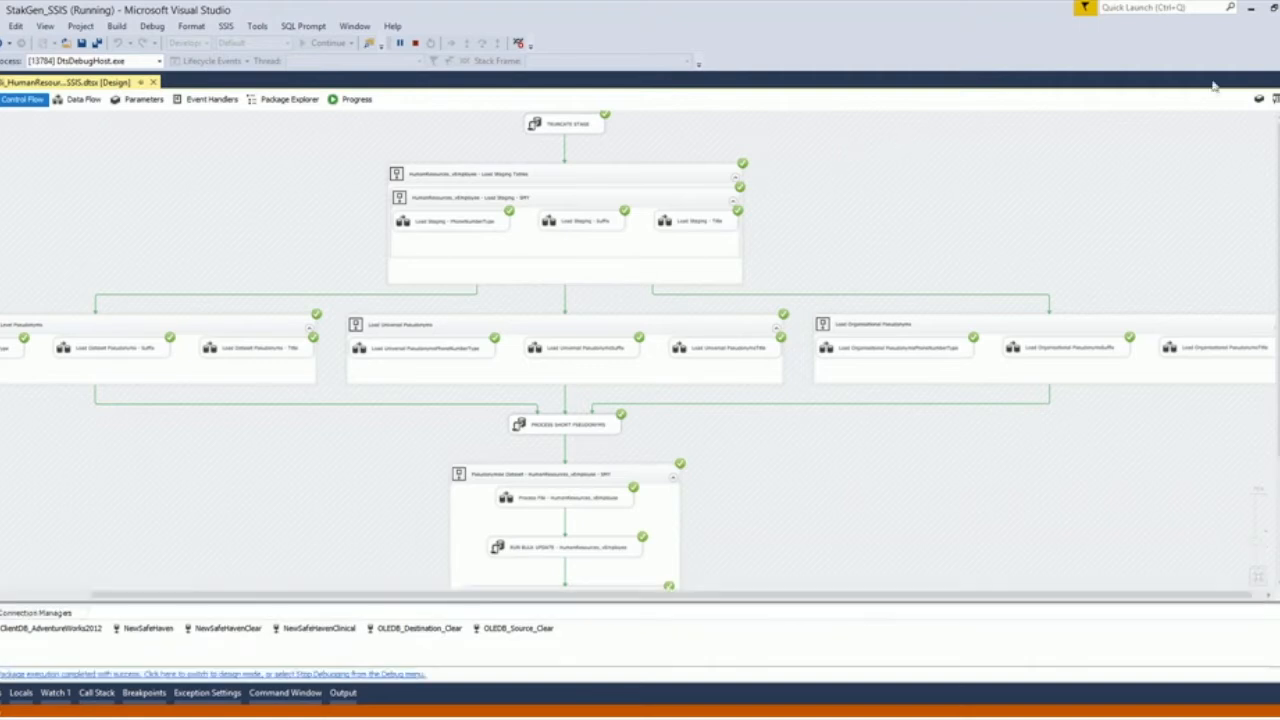
Review the completed package tasks and switch back to design mode
{"action": "scroll", "coordinate": [640, 350], "scroll_direction": "down", "scroll_amount": 3}
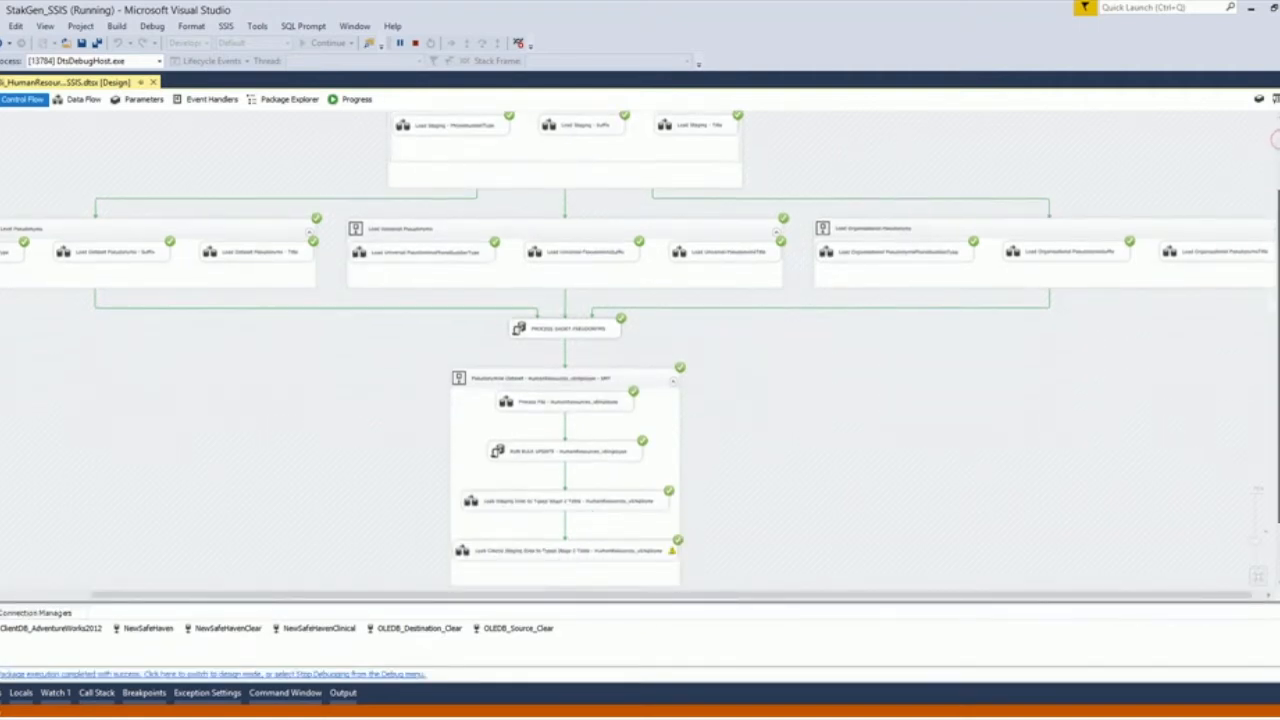
{"action": "scroll", "coordinate": [640, 350], "scroll_direction": "down", "scroll_amount": 1}
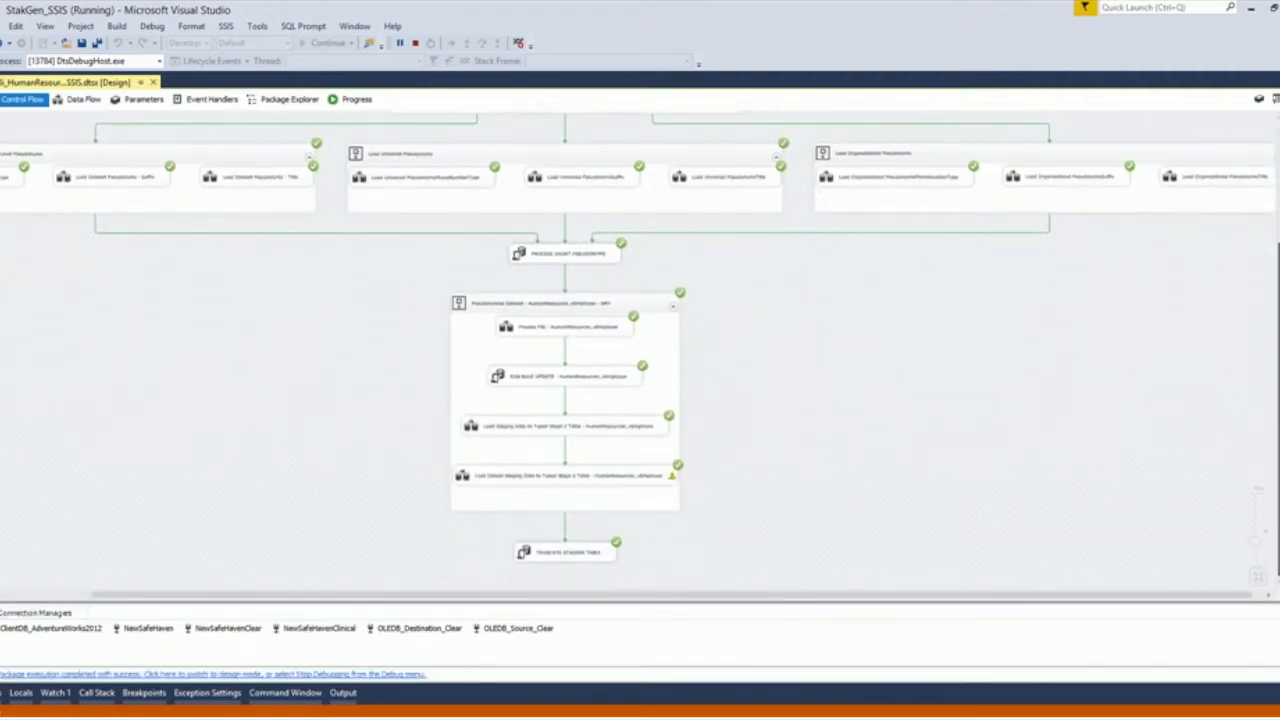
{"action": "scroll", "coordinate": [640, 350], "scroll_direction": "up", "scroll_amount": 5}
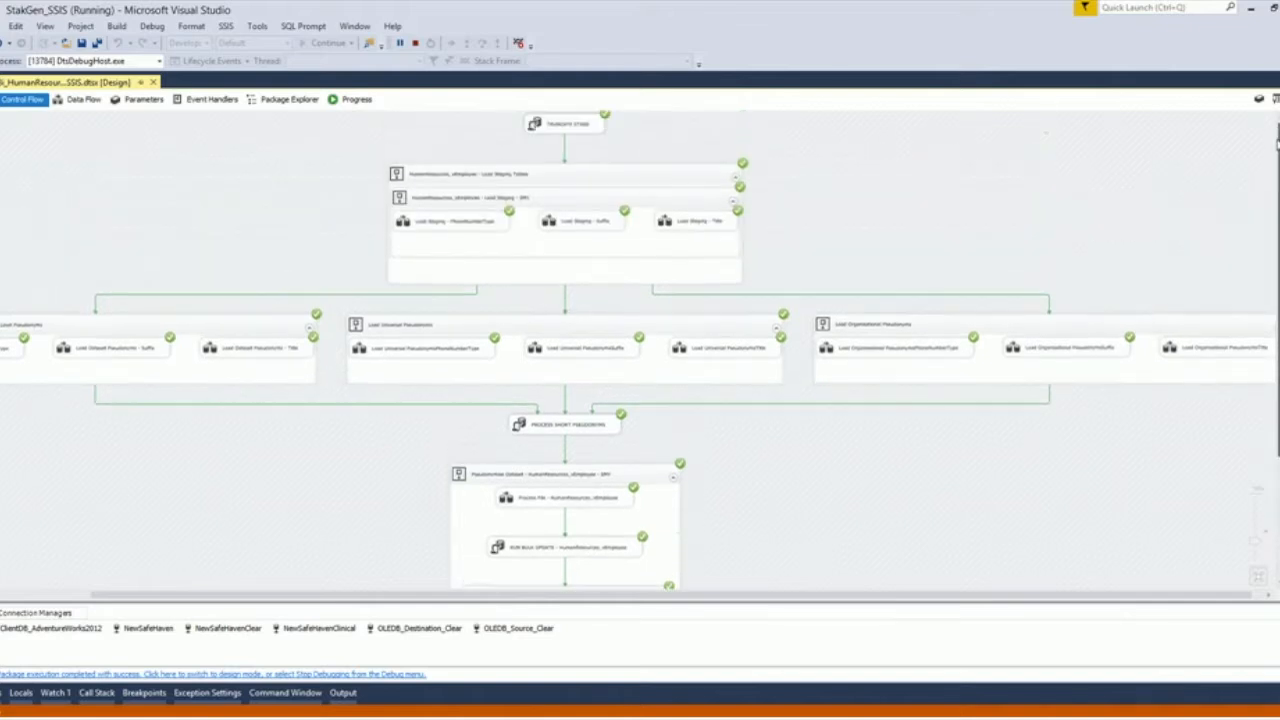
{"action": "left_click", "coordinate": [283, 676]}
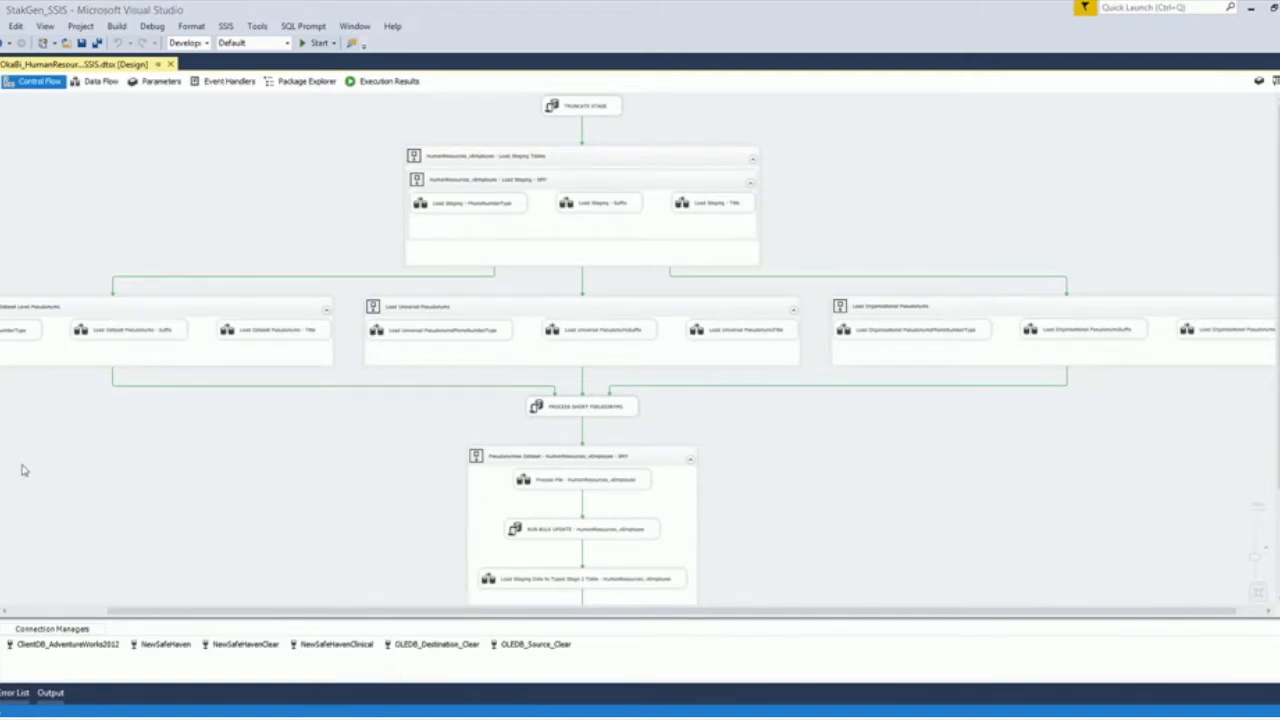
Switch to SQL Server Management Studio, maximize it, and expand the NewSafeHaven database's Tables folder
{"action": "left_click_drag", "start_coordinate": [0, 50], "coordinate": [425, 54]}
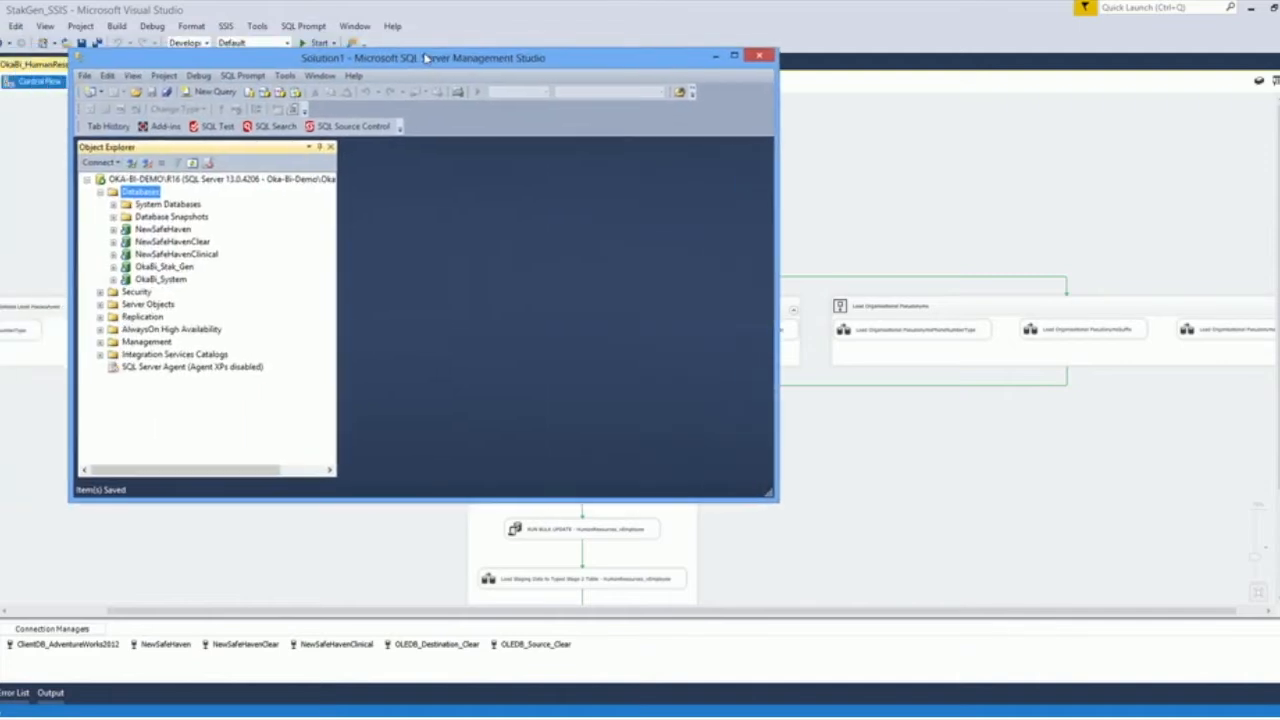
{"action": "double_click", "coordinate": [425, 54]}
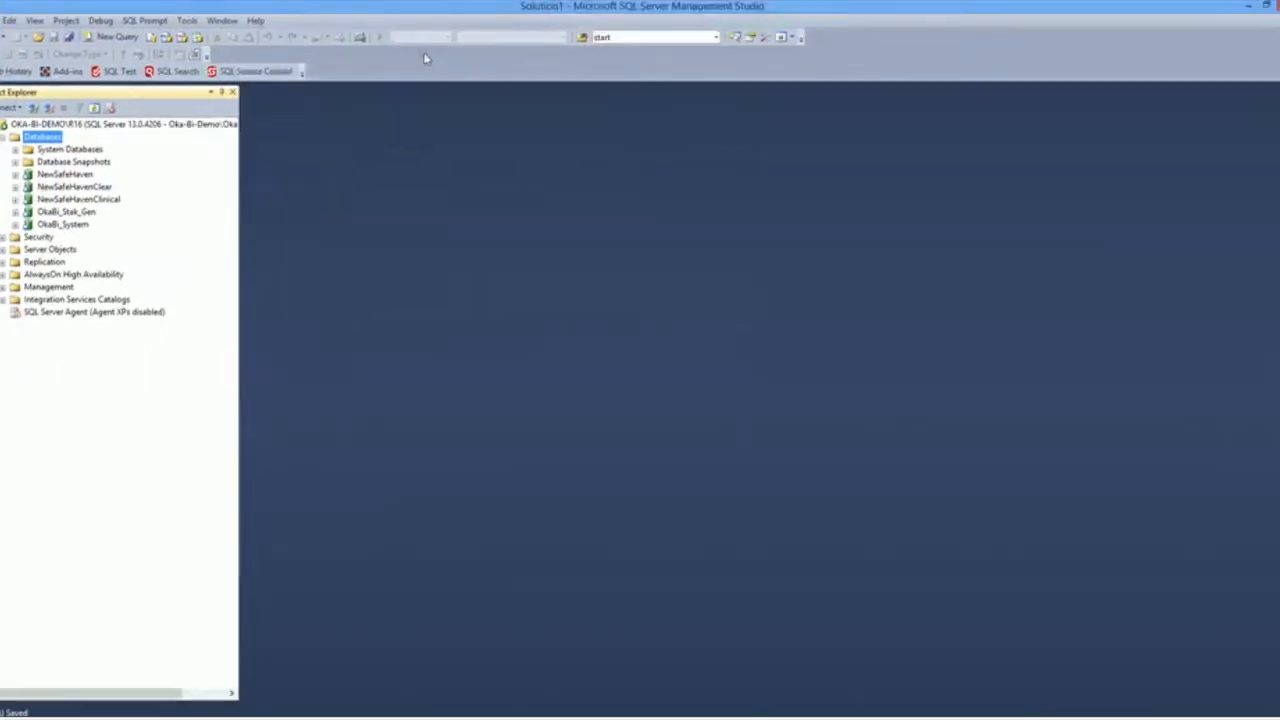
{"action": "left_click", "coordinate": [15, 175]}
{"action": "left_click", "coordinate": [28, 199]}
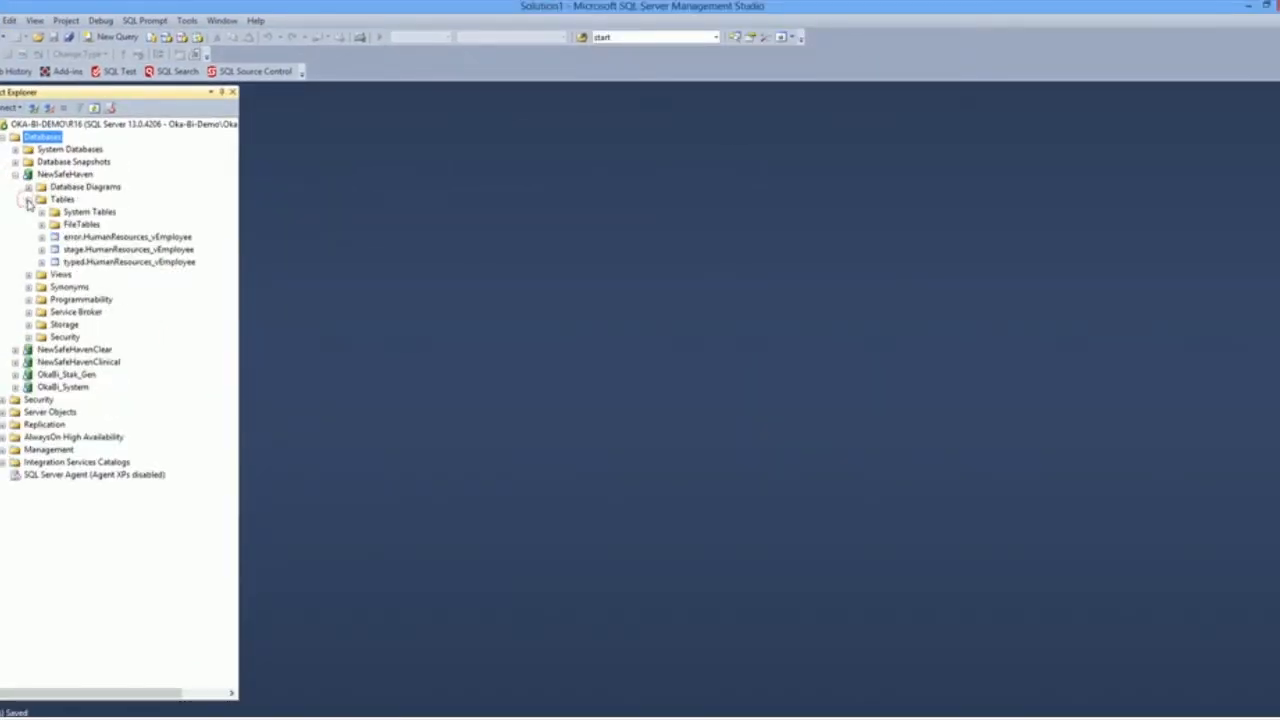
Examine the generated tables, the reid view and the deid pseudonymise stored procedure in NewSafeHaven, widening the explorer pane
{"action": "left_click", "coordinate": [96, 238]}
{"action": "left_click", "coordinate": [110, 261]}
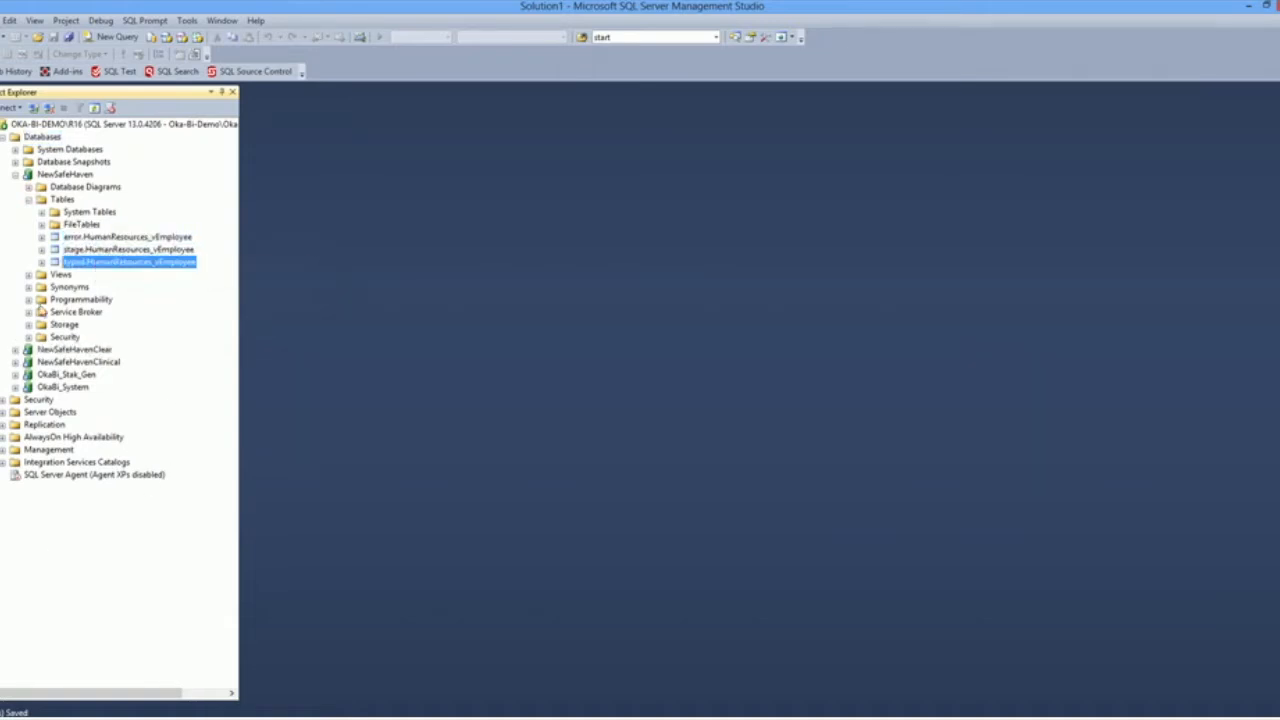
{"action": "left_click", "coordinate": [28, 274]}
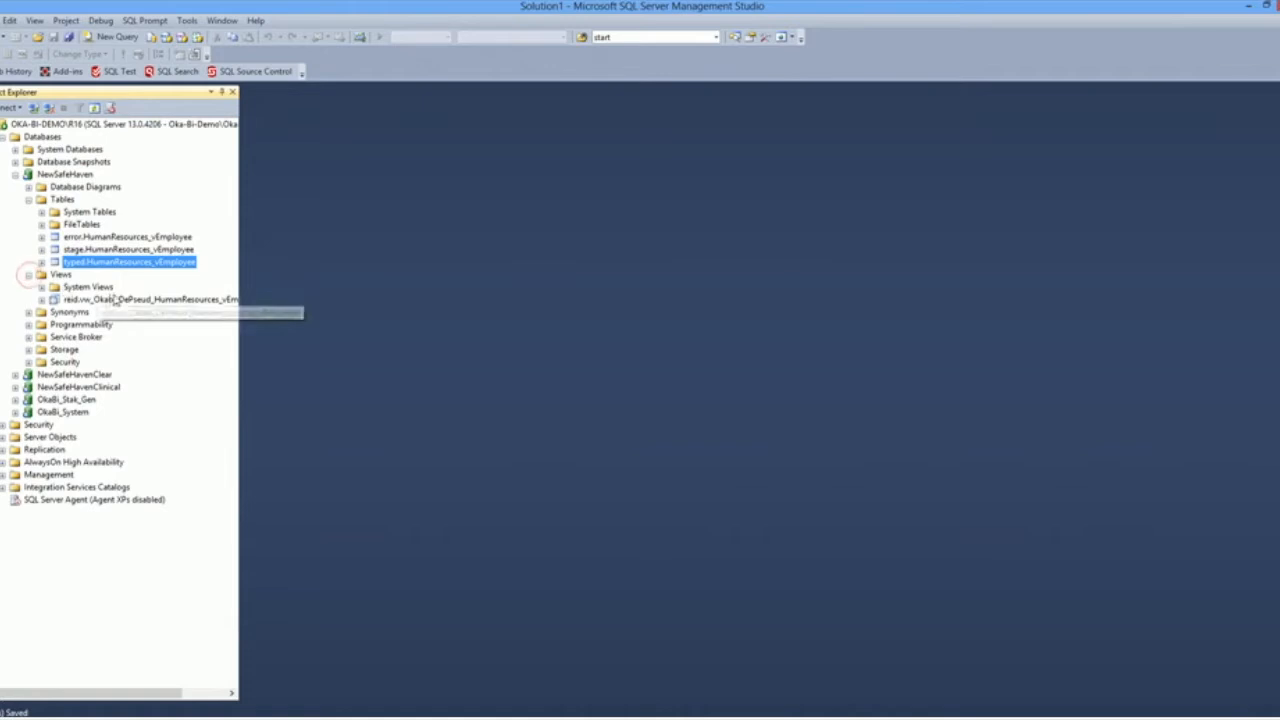
{"action": "left_click", "coordinate": [116, 300]}
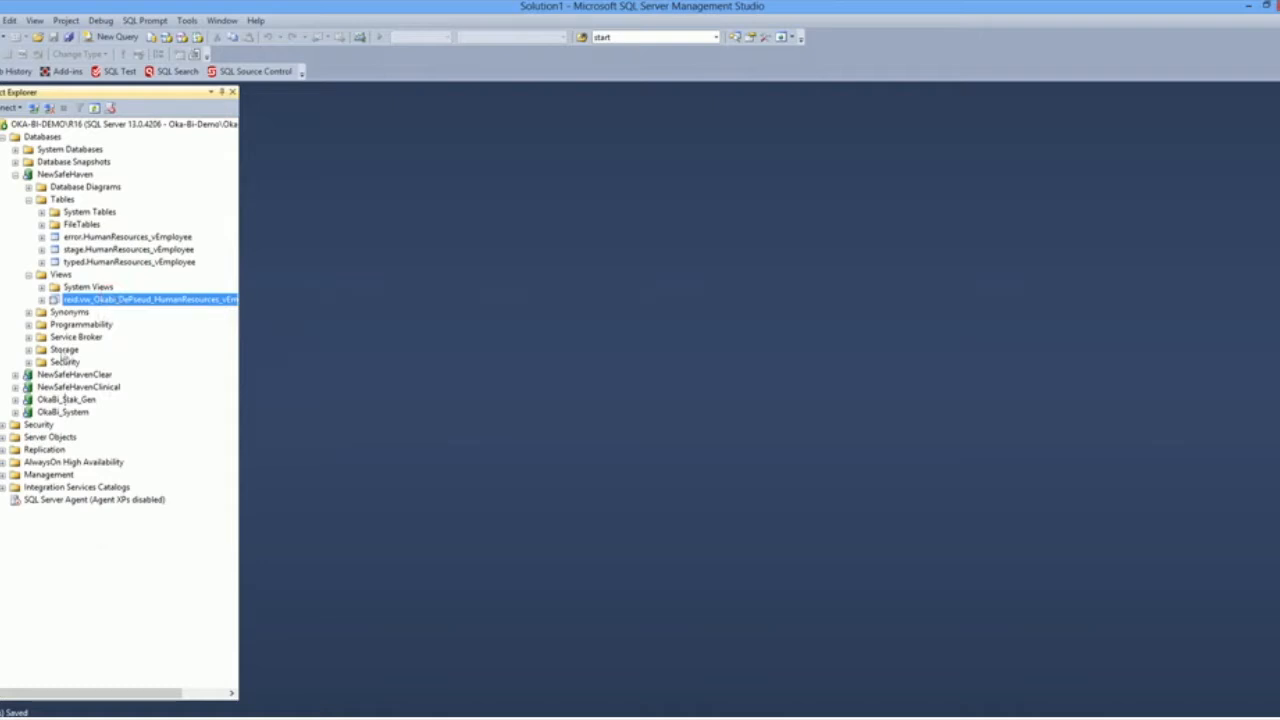
{"action": "left_click", "coordinate": [28, 324]}
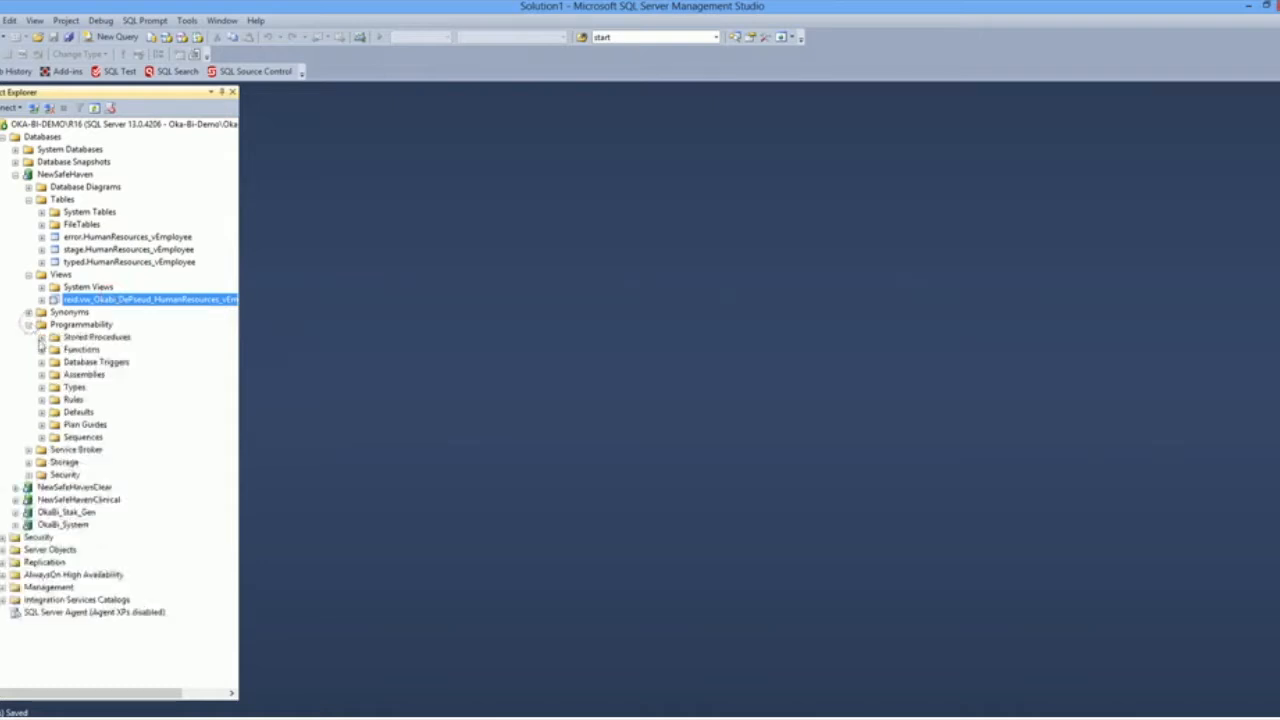
{"action": "left_click", "coordinate": [41, 337]}
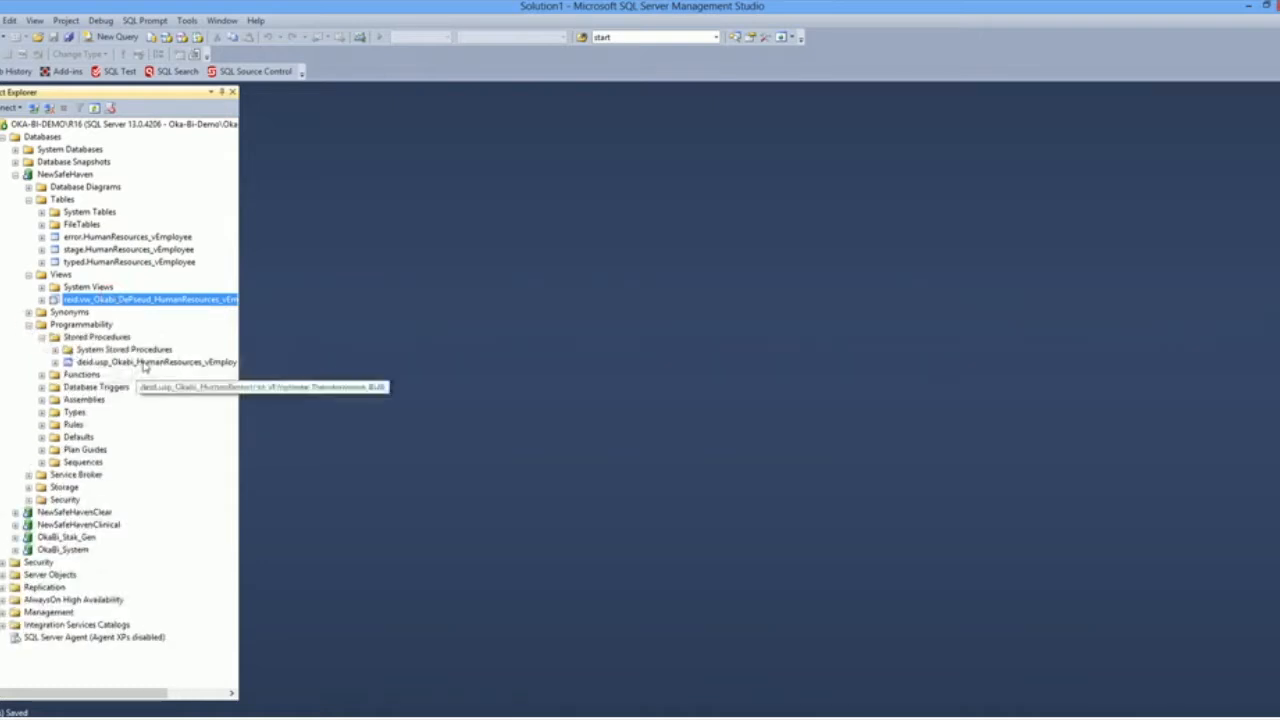
{"action": "left_click", "coordinate": [140, 362]}
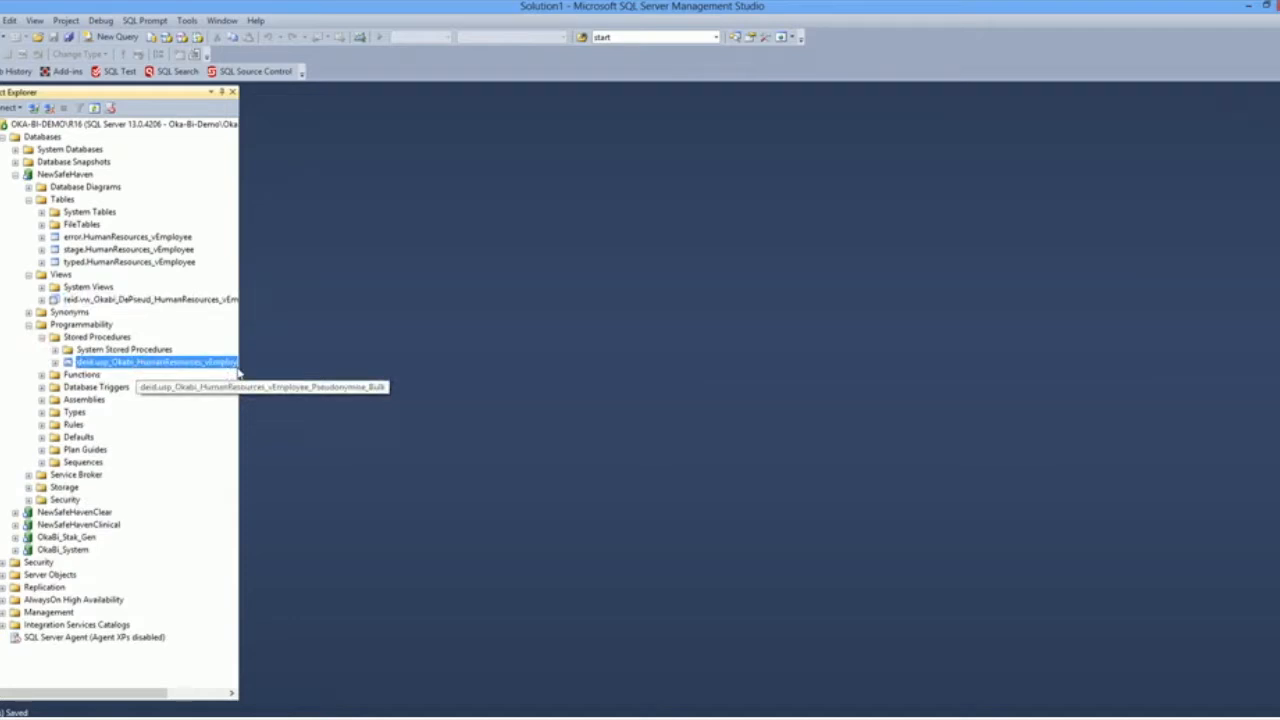
{"action": "left_click_drag", "start_coordinate": [241, 368], "coordinate": [353, 374]}
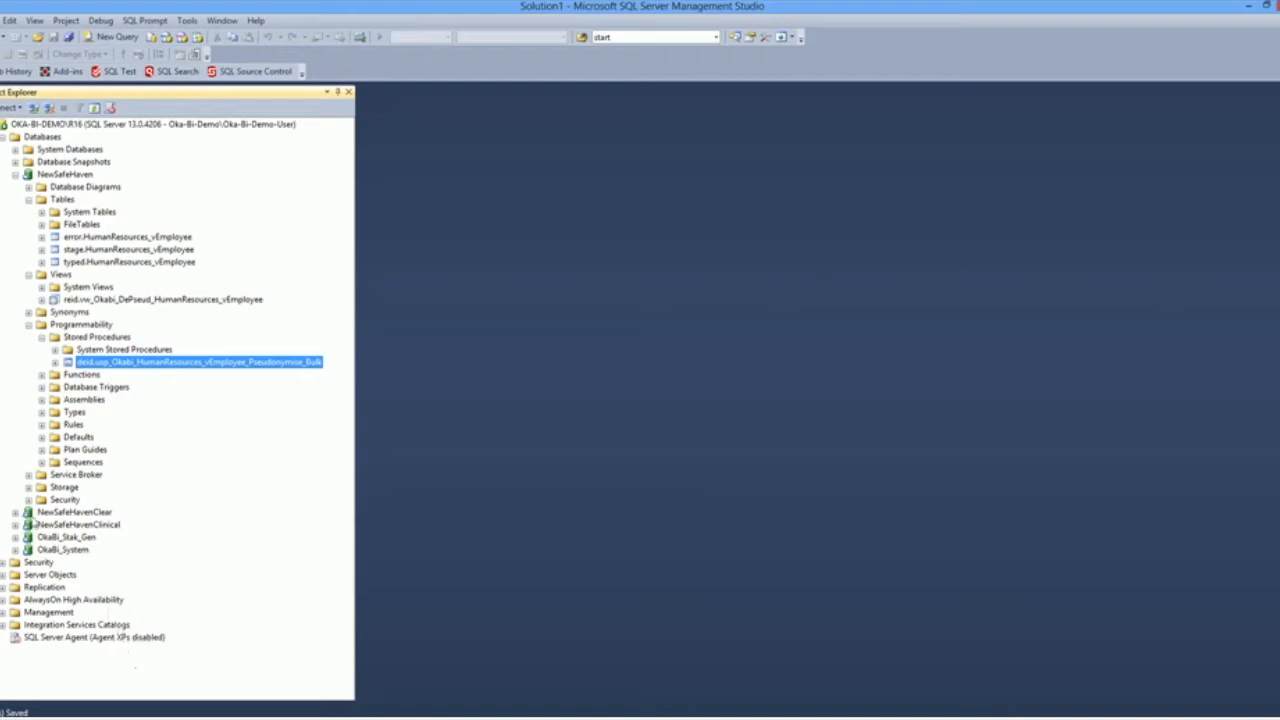
Expand NewSafeHaven's Security folder and examine the pseudonymisation certificates, then collapse Certificates
{"action": "left_click", "coordinate": [28, 500]}
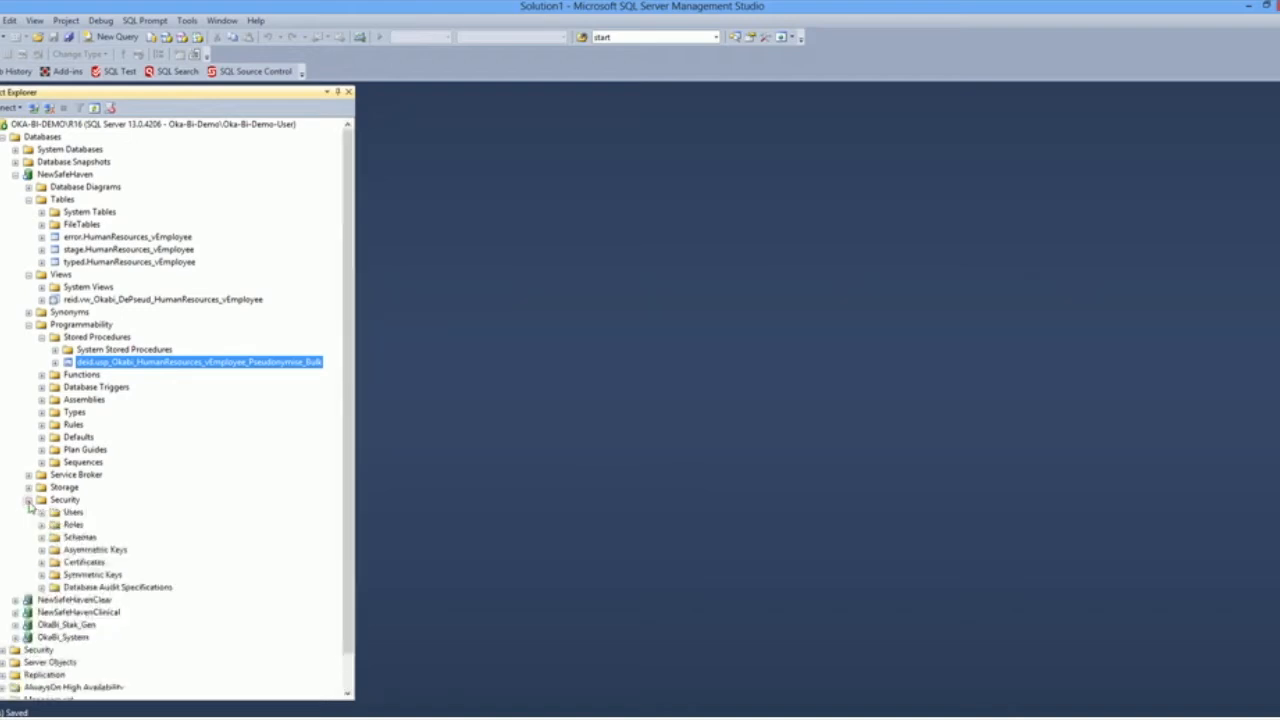
{"action": "left_click", "coordinate": [41, 562]}
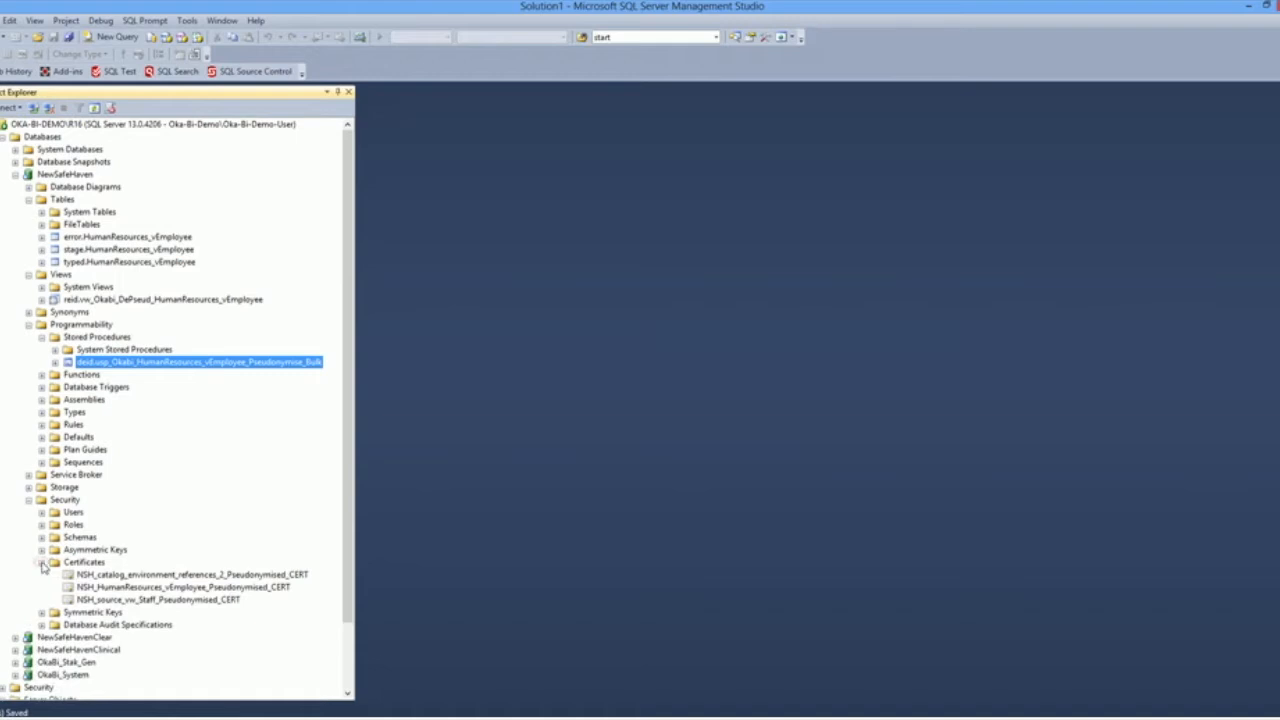
{"action": "left_click", "coordinate": [160, 588]}
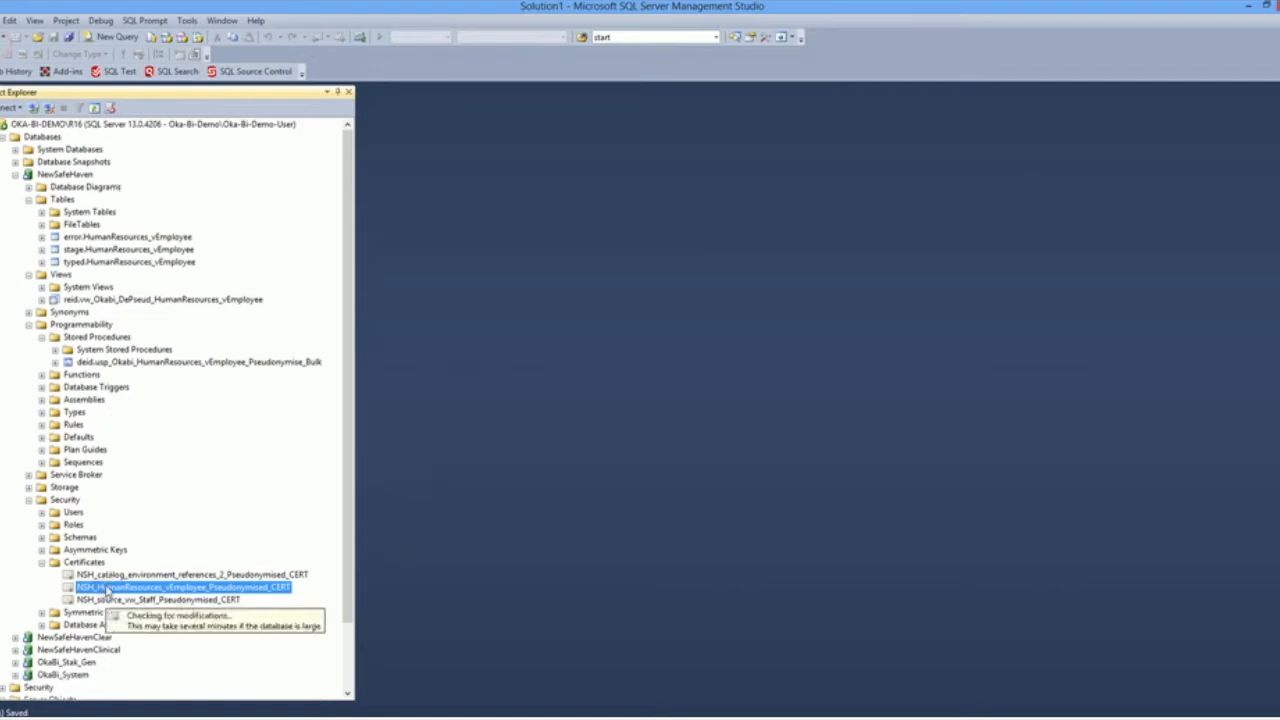
{"action": "left_click", "coordinate": [42, 564]}
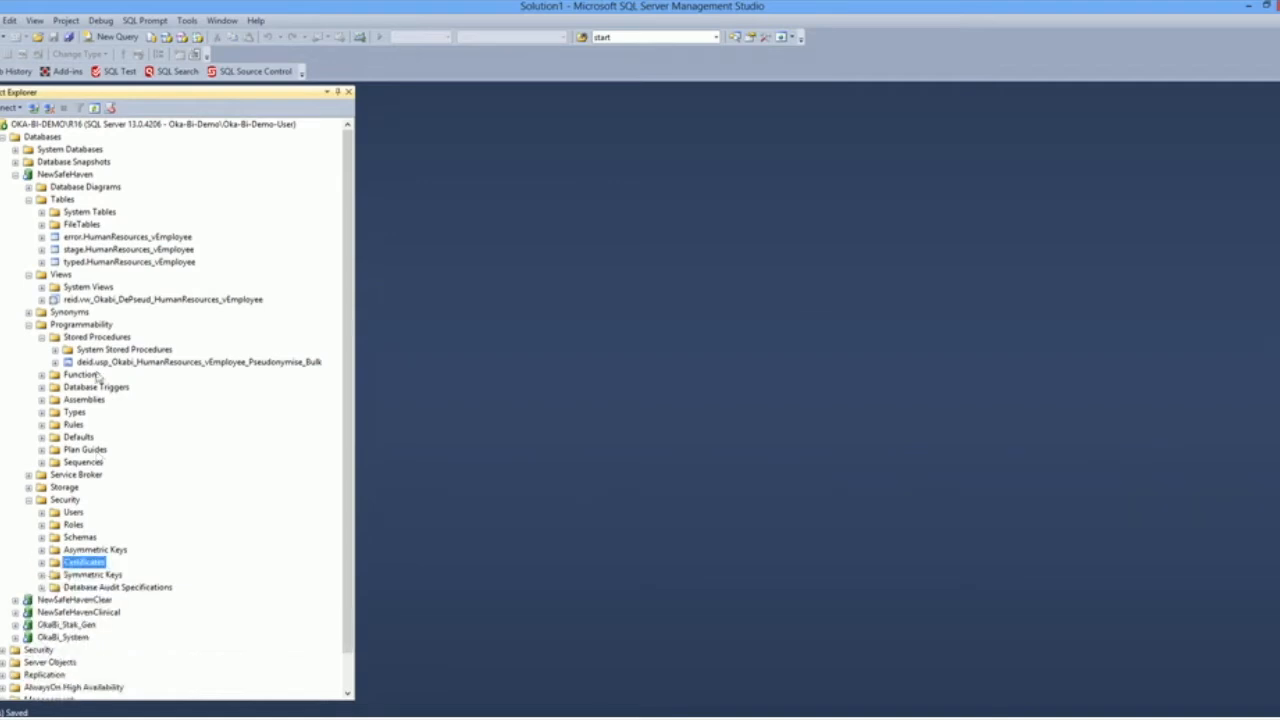
Select the top 1000 rows of typed.HumanResources_vEmployee and hide the Object Explorer pane
{"action": "right_click", "coordinate": [84, 262]}
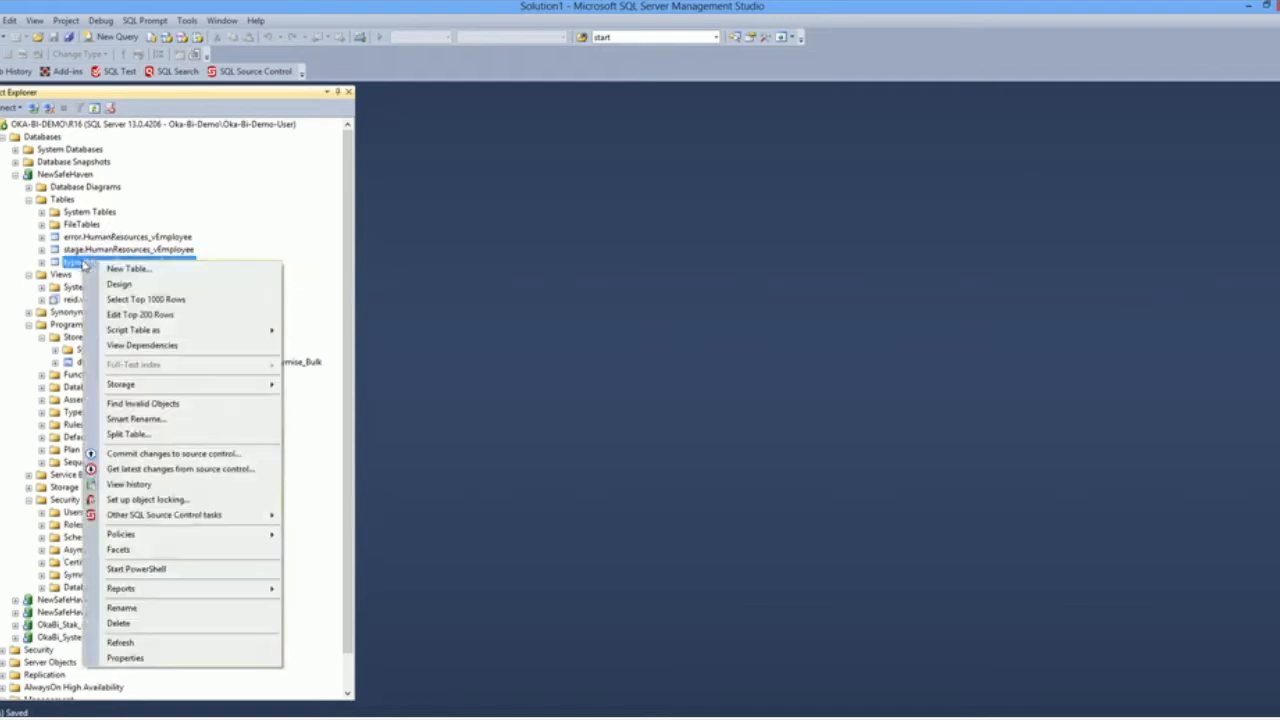
{"action": "left_click", "coordinate": [131, 299]}
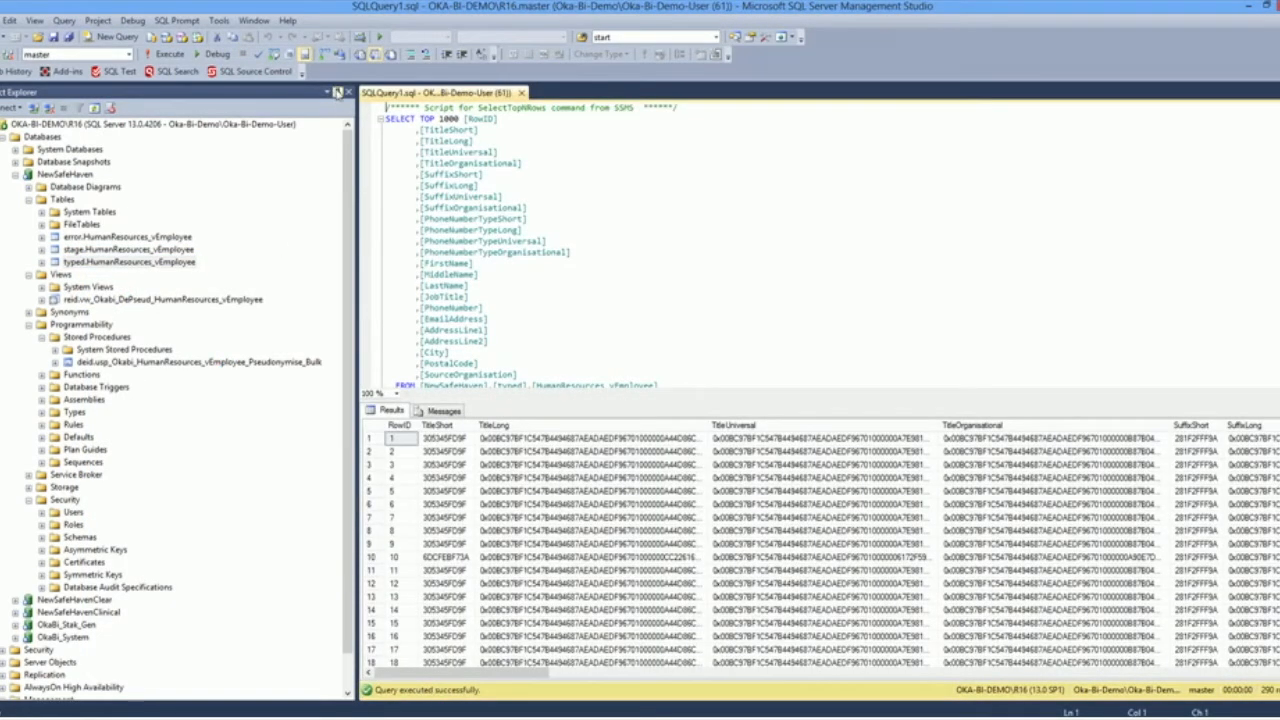
{"action": "left_click", "coordinate": [337, 92]}
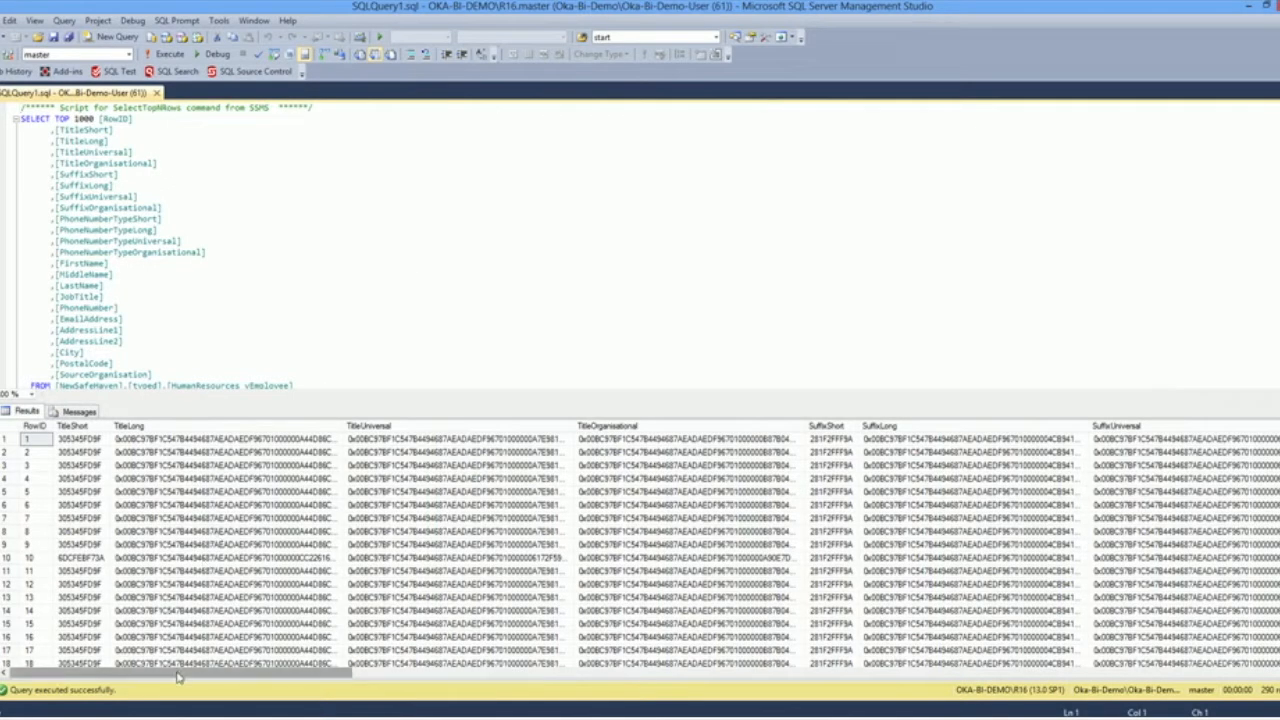
Scroll through the typed table's encrypted result columns and widen the TitleLong column to inspect values
{"action": "left_click_drag", "start_coordinate": [178, 677], "coordinate": [782, 712]}
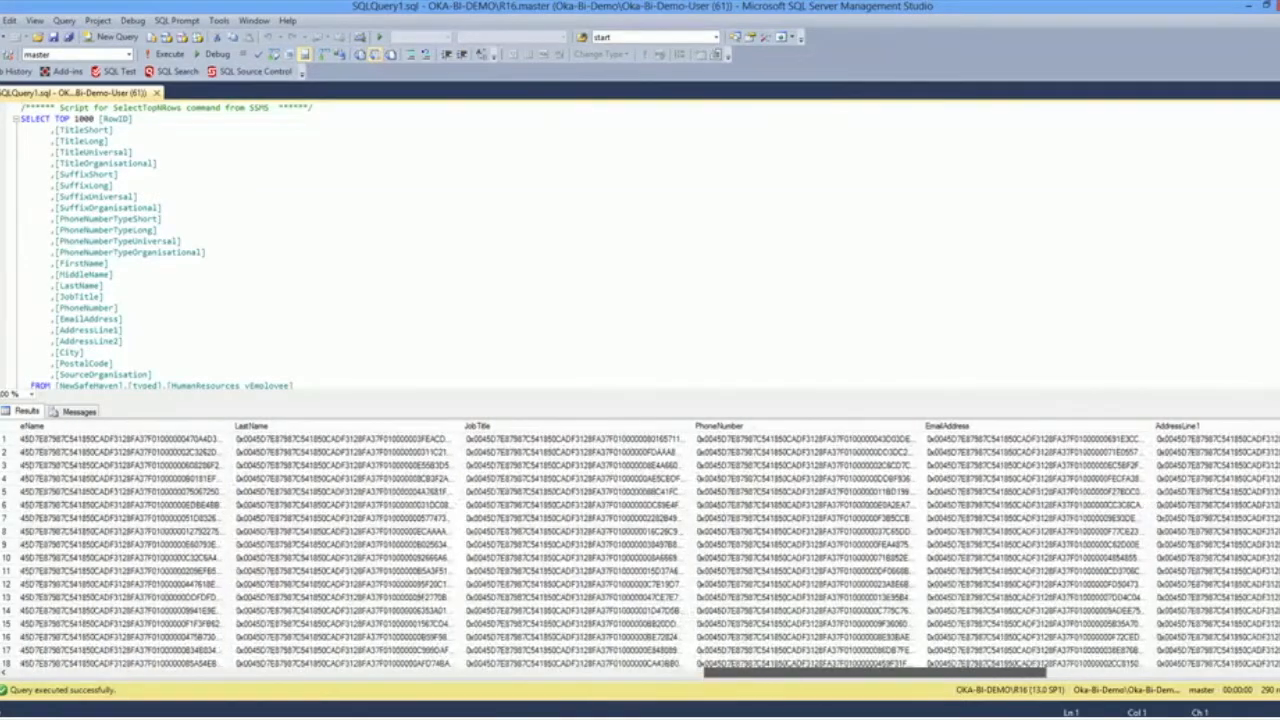
{"action": "left_click_drag", "start_coordinate": [1013, 672], "coordinate": [1089, 672]}
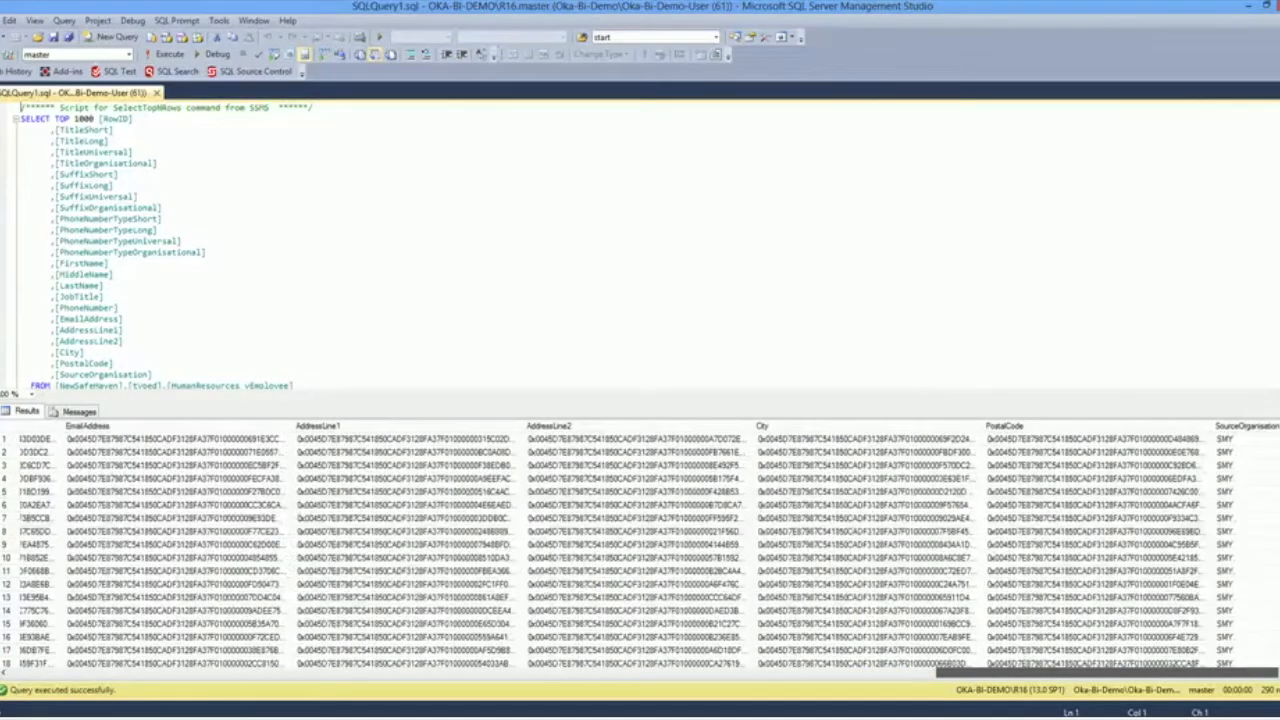
{"action": "left_click_drag", "start_coordinate": [1018, 672], "coordinate": [178, 672]}
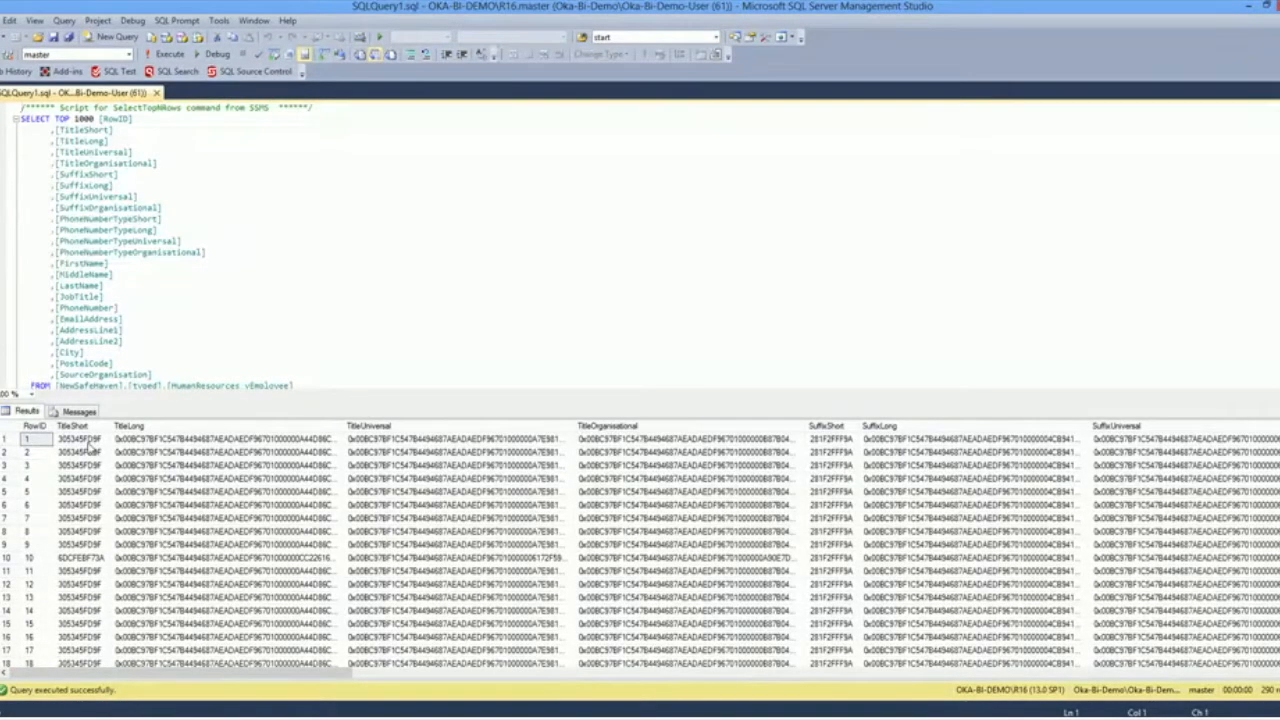
{"action": "left_click_drag", "start_coordinate": [341, 427], "coordinate": [669, 415]}
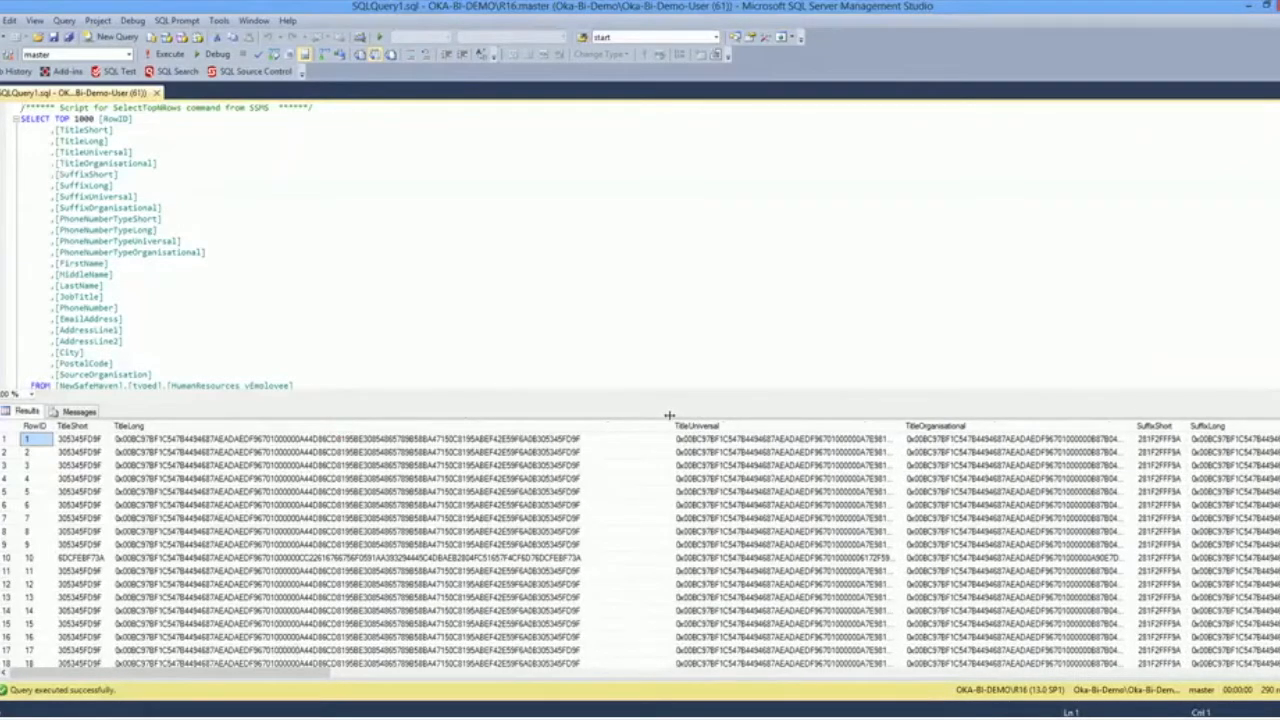
{"action": "left_click", "coordinate": [563, 443]}
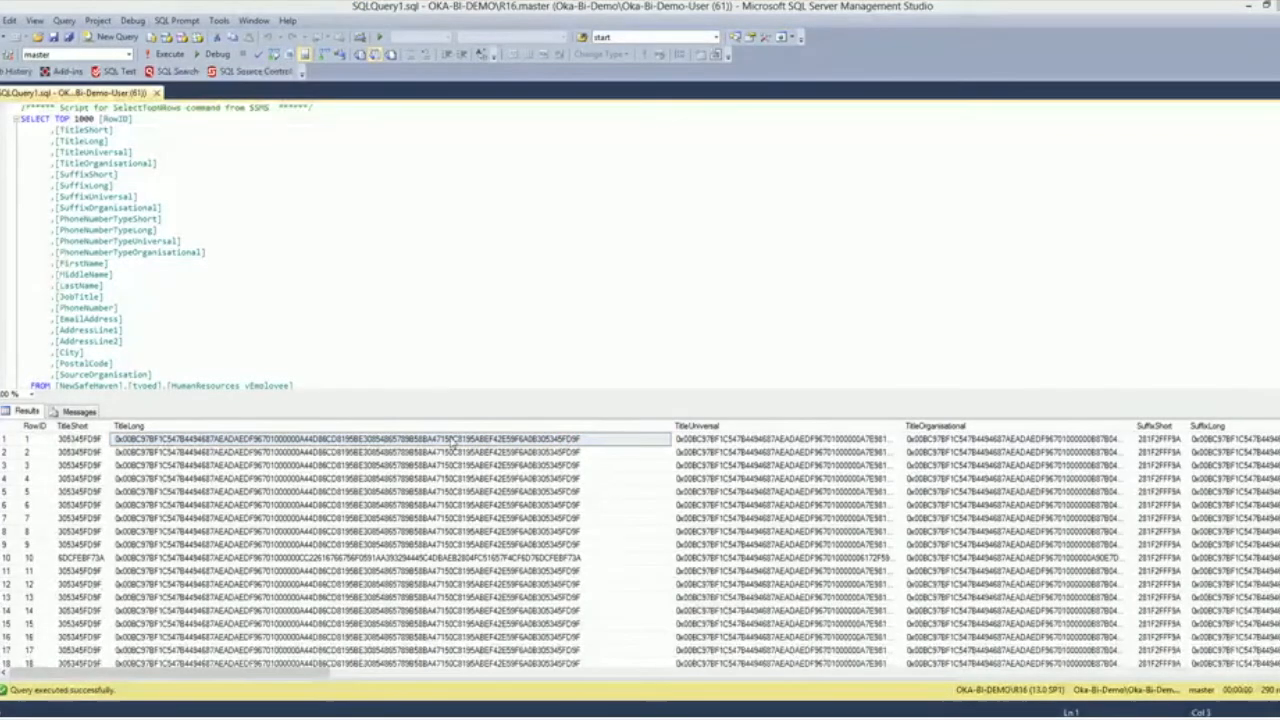
{"action": "left_click", "coordinate": [67, 443]}
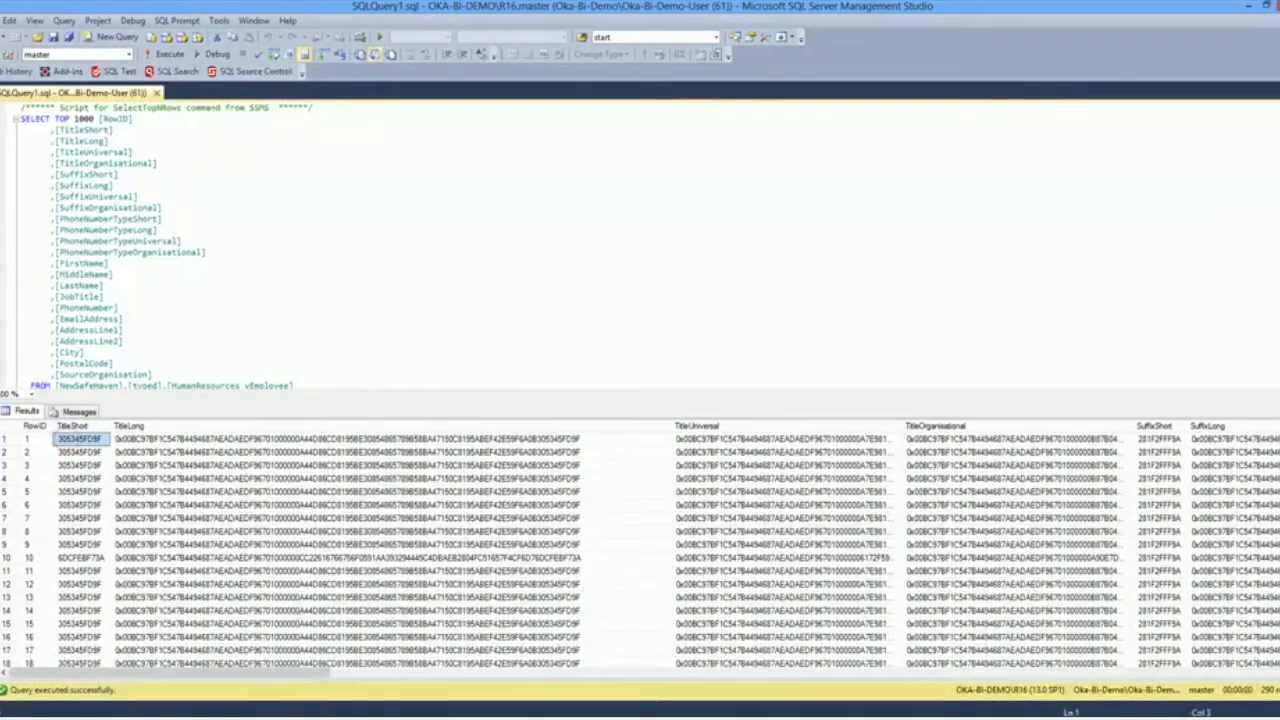
Select the top 1000 rows of the reid.vw_Okabi_DePseud_HumanResources_vEmployee view
{"action": "left_click", "coordinate": [2, 217]}
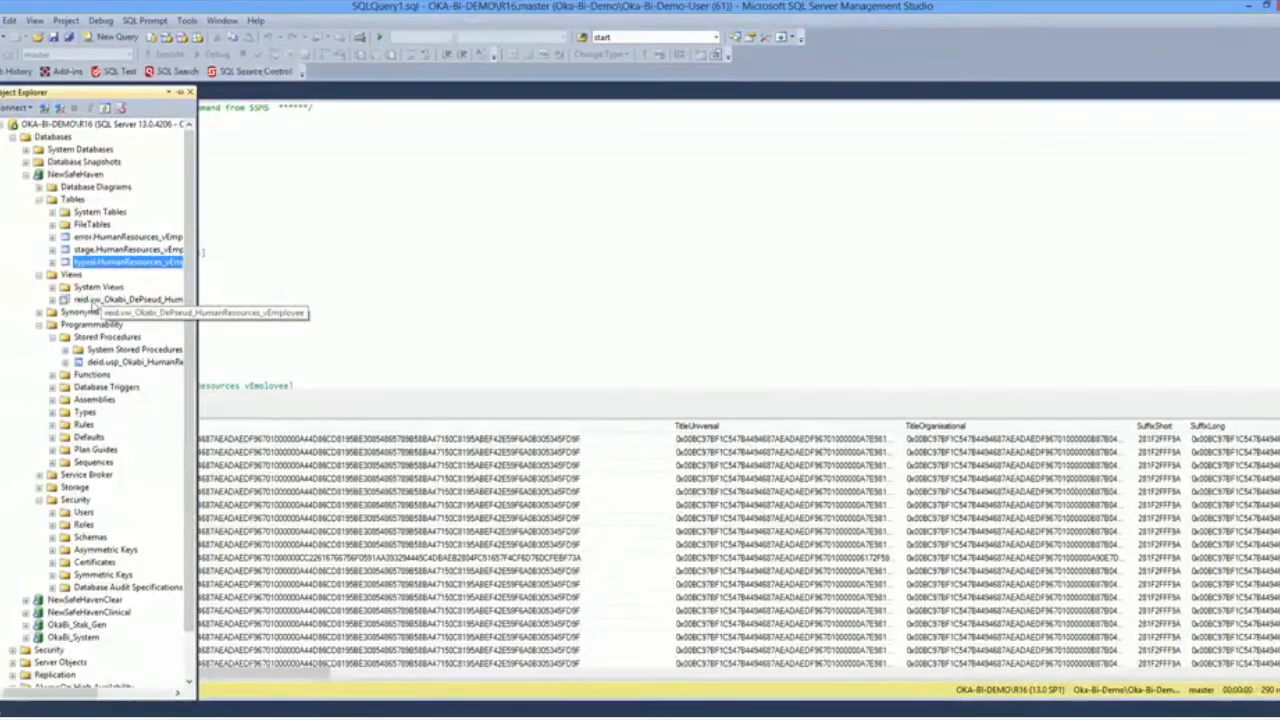
{"action": "right_click", "coordinate": [95, 299]}
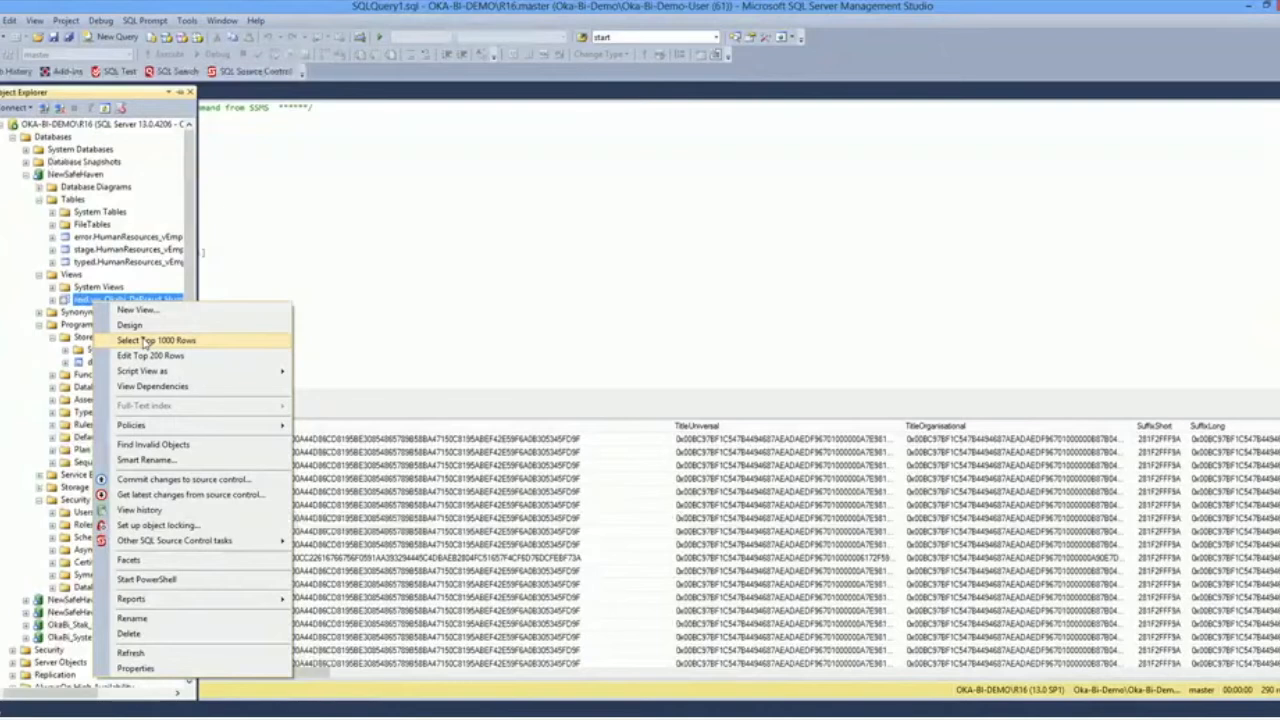
{"action": "left_click", "coordinate": [145, 341]}
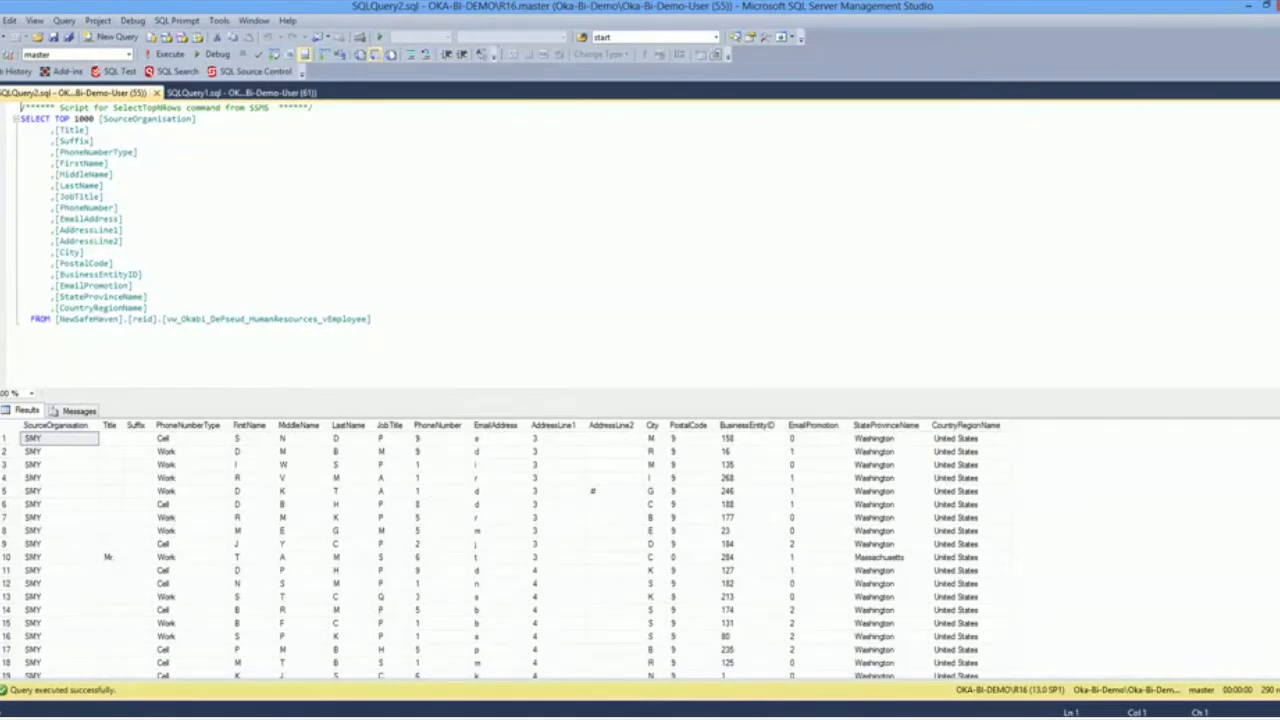
Switch to the GDPR.Audit.Reporting Visual Studio window showing the data access report preview
{"action": "mouse_move", "coordinate": [438, 712]}
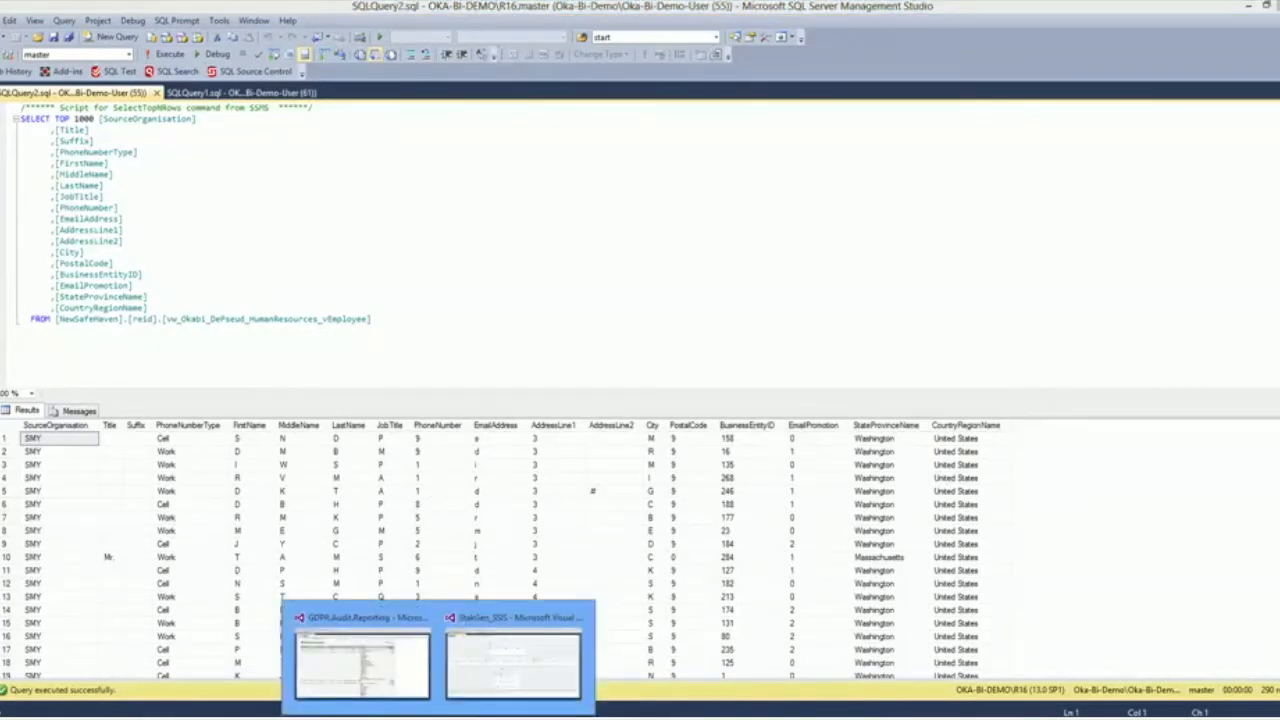
{"action": "left_click", "coordinate": [343, 660]}
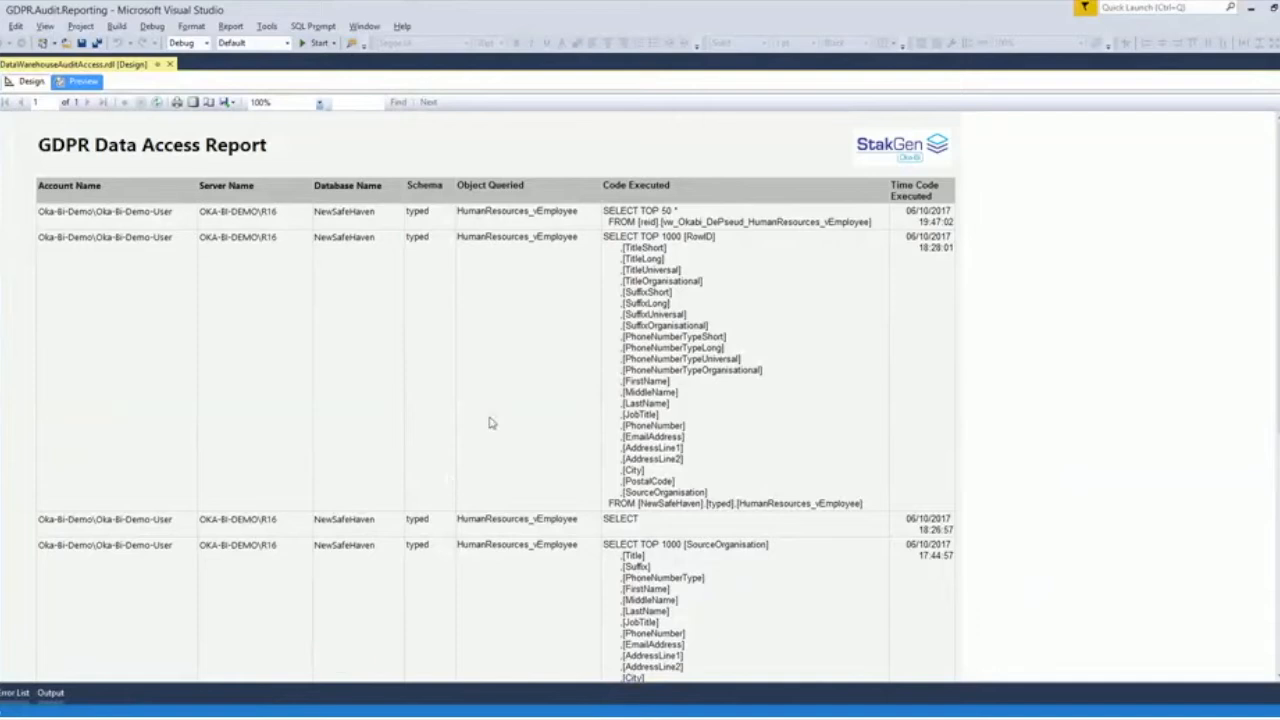